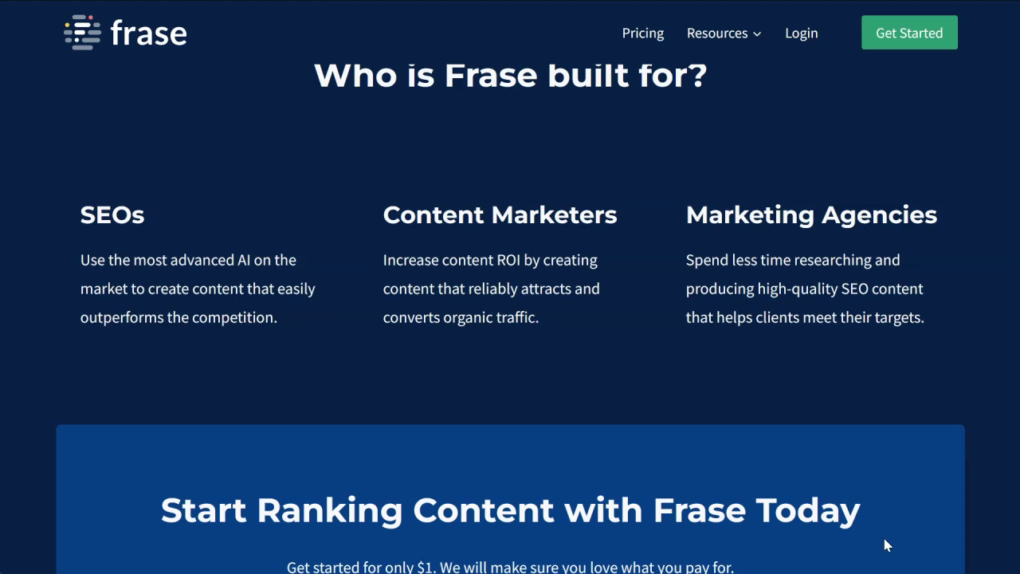
Look through the Frase home page's sections on content briefs, writing, optimization and analytics, customer reviews and the SEO workflow overview
scroll(887, 545, up, 6)
scroll(887, 545, up, 1)
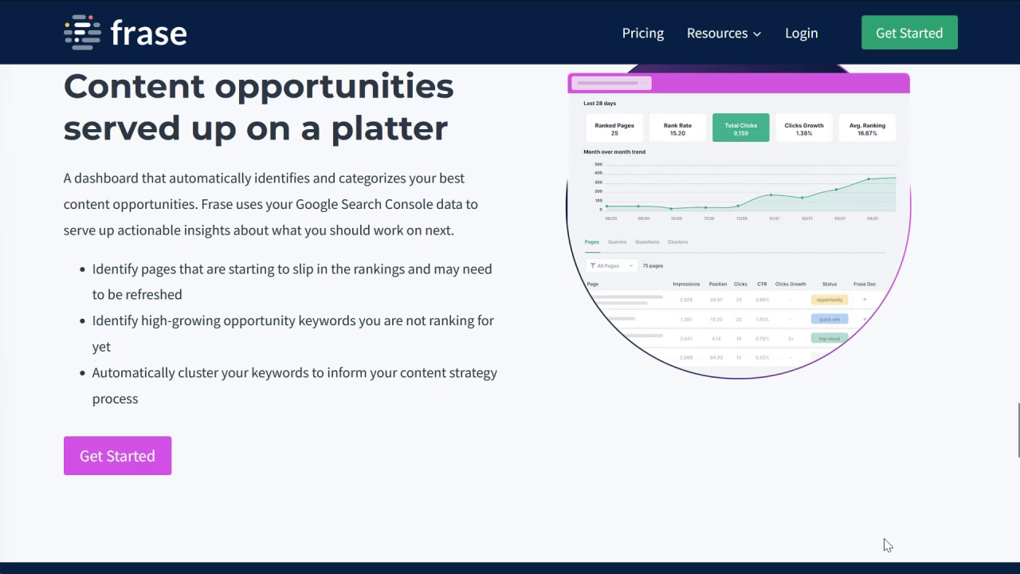
scroll(887, 545, up, 4)
scroll(887, 545, up, 14)
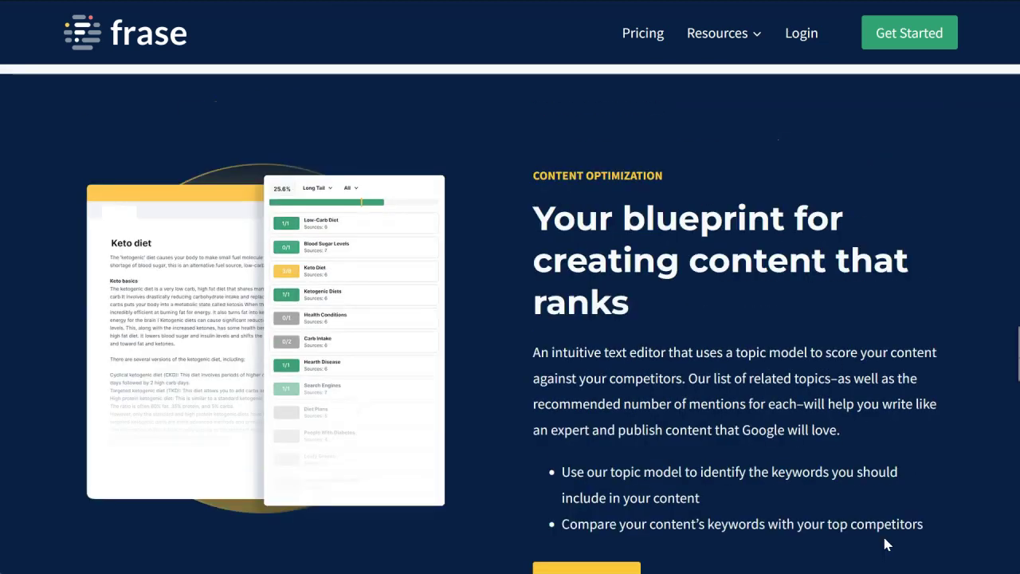
scroll(887, 545, up, 4)
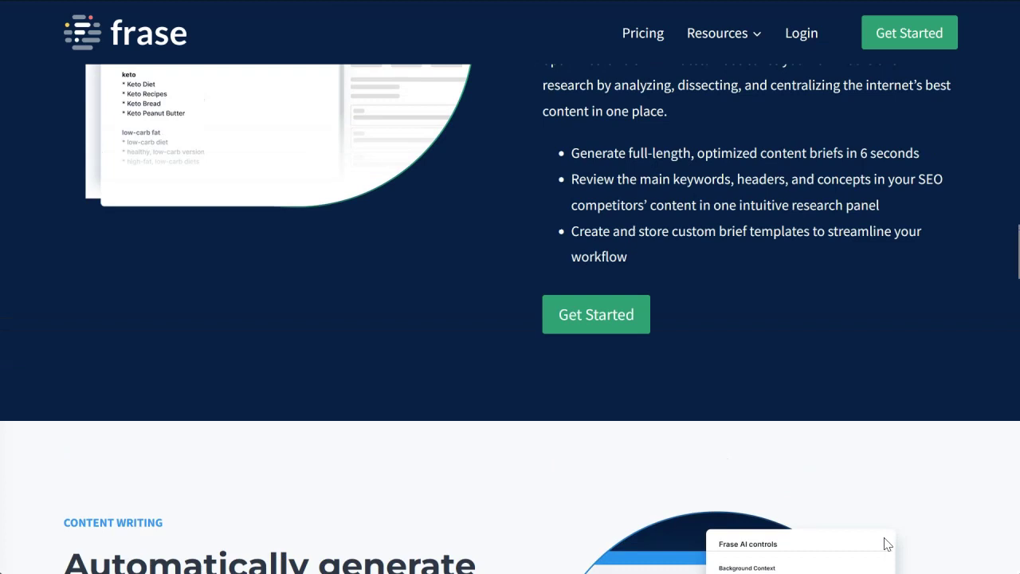
scroll(887, 545, up, 1)
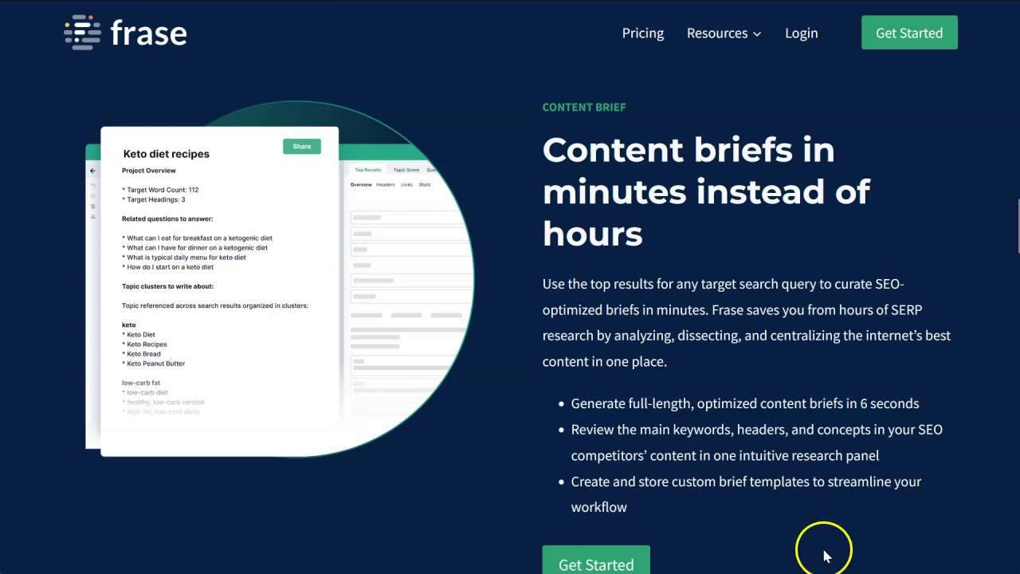
scroll(623, 396, up, 2)
scroll(623, 396, up, 5)
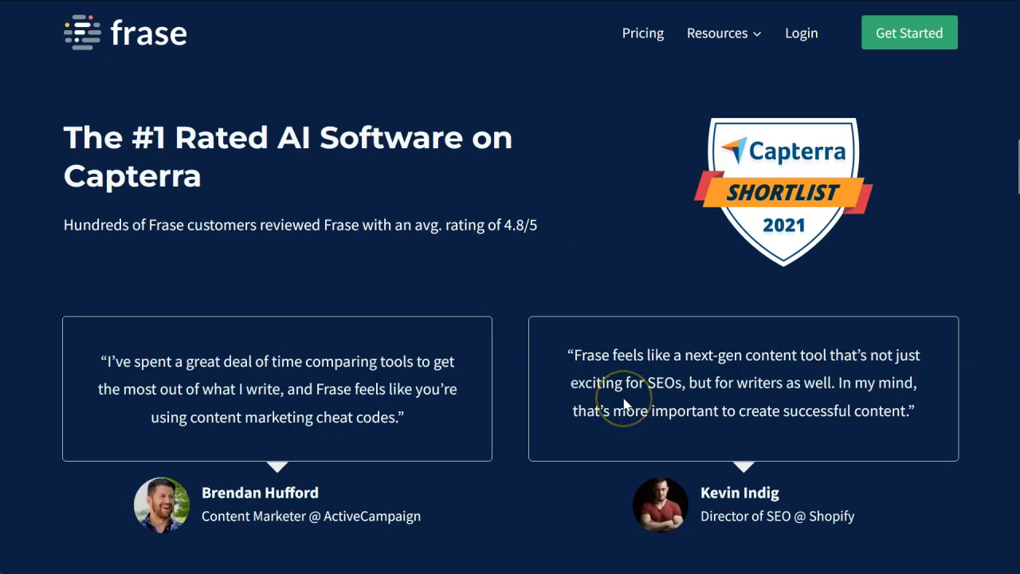
scroll(623, 396, up, 8)
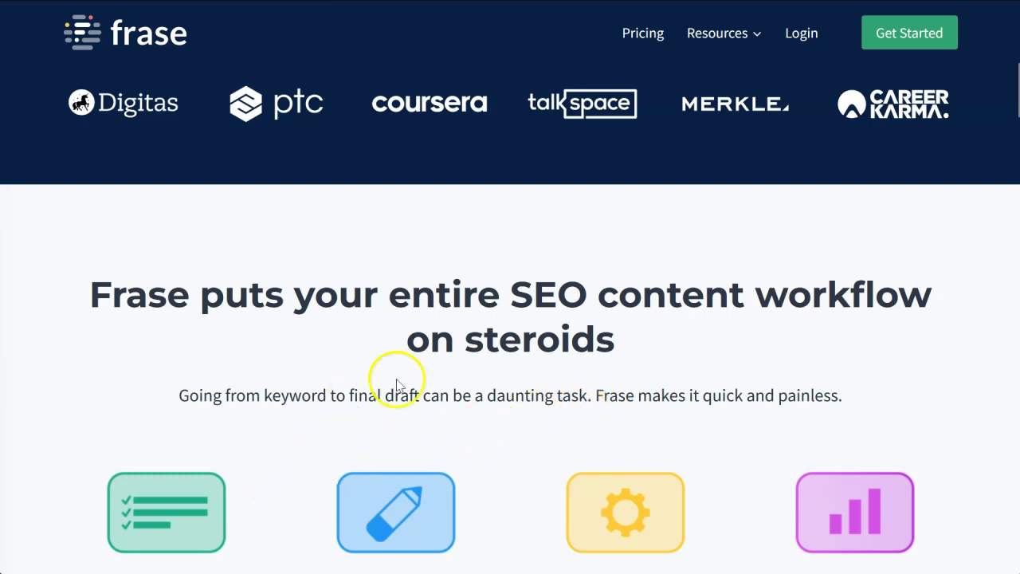
scroll(674, 381, down, 1)
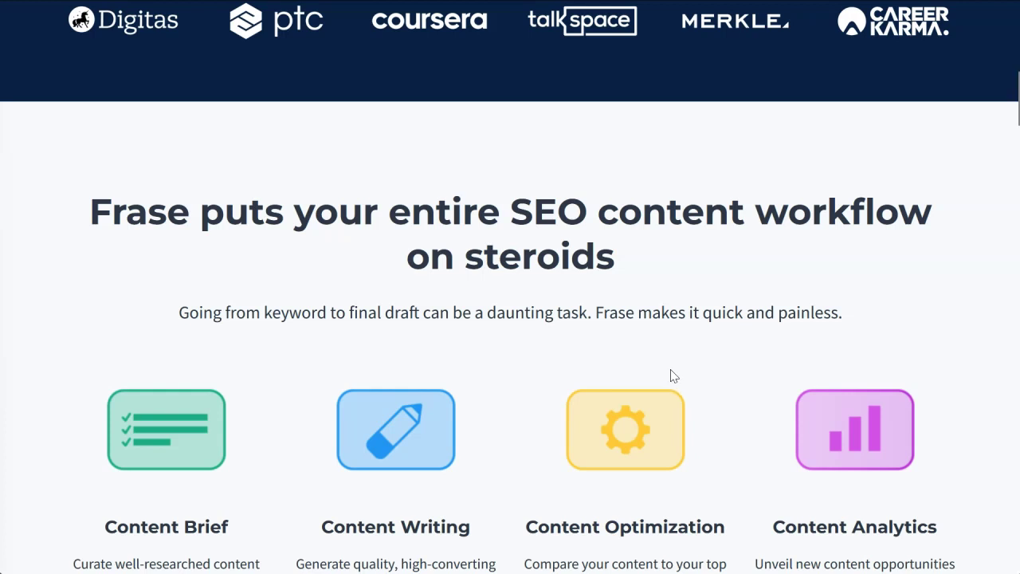
scroll(673, 375, down, 1)
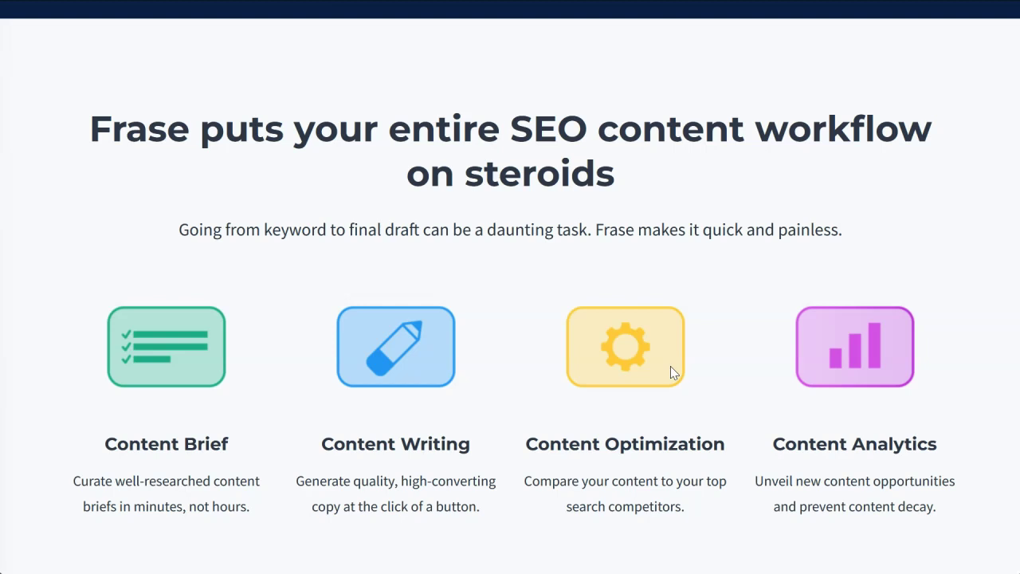
Create a new content document with the target search query "best indoor houseplants for clean air"
click(205, 416)
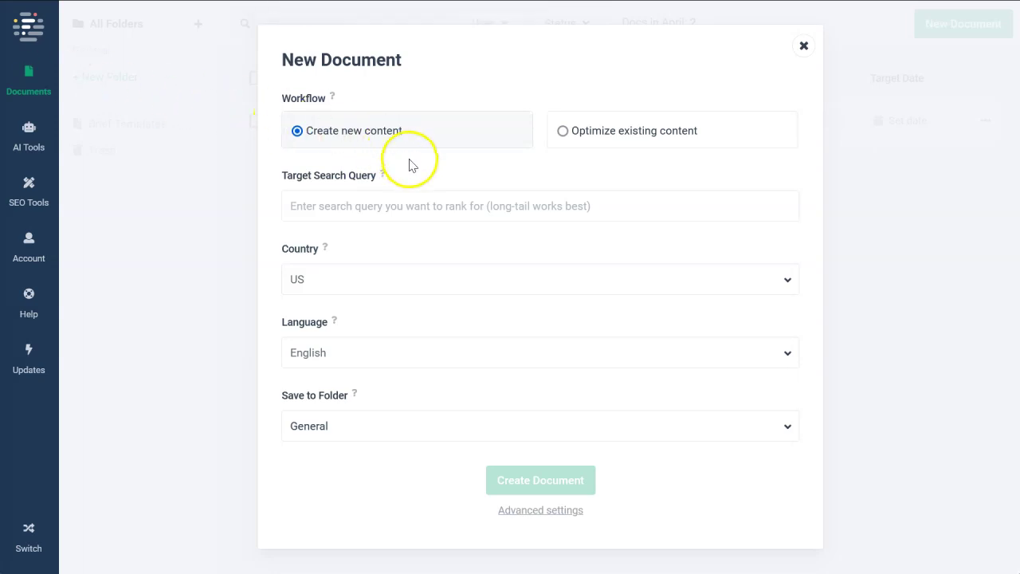
click(341, 206)
right_click(341, 206)
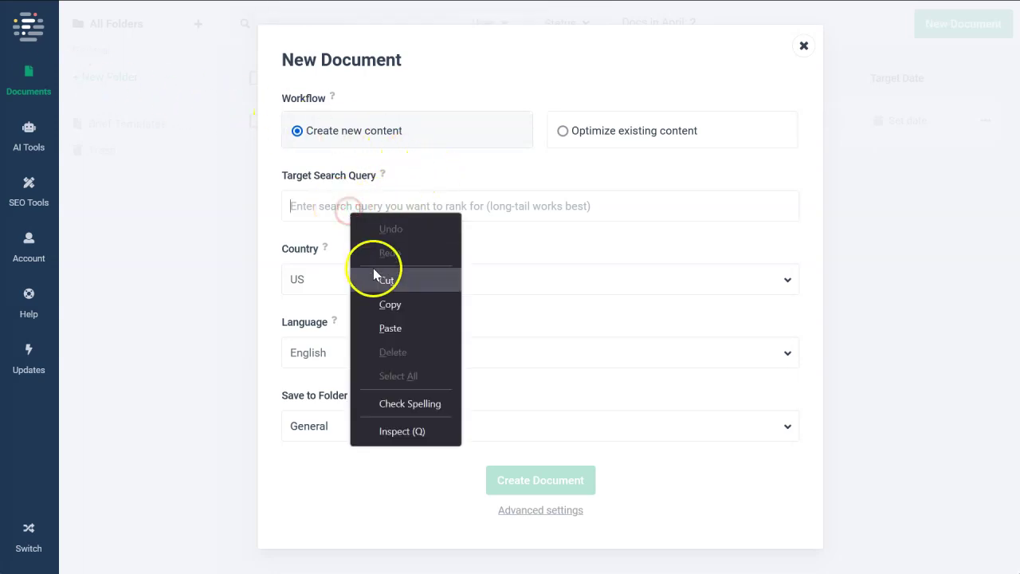
click(390, 327)
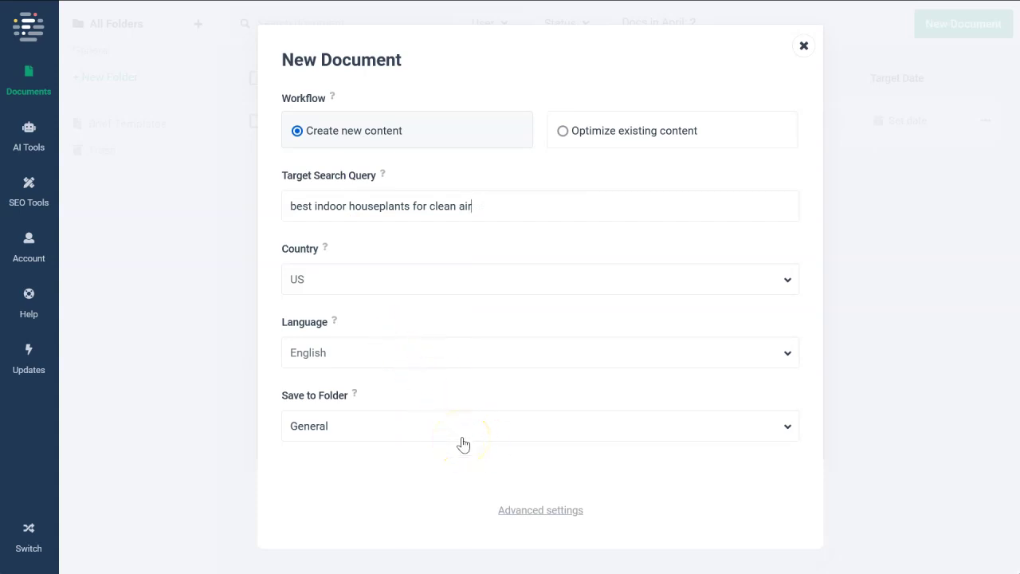
click(535, 487)
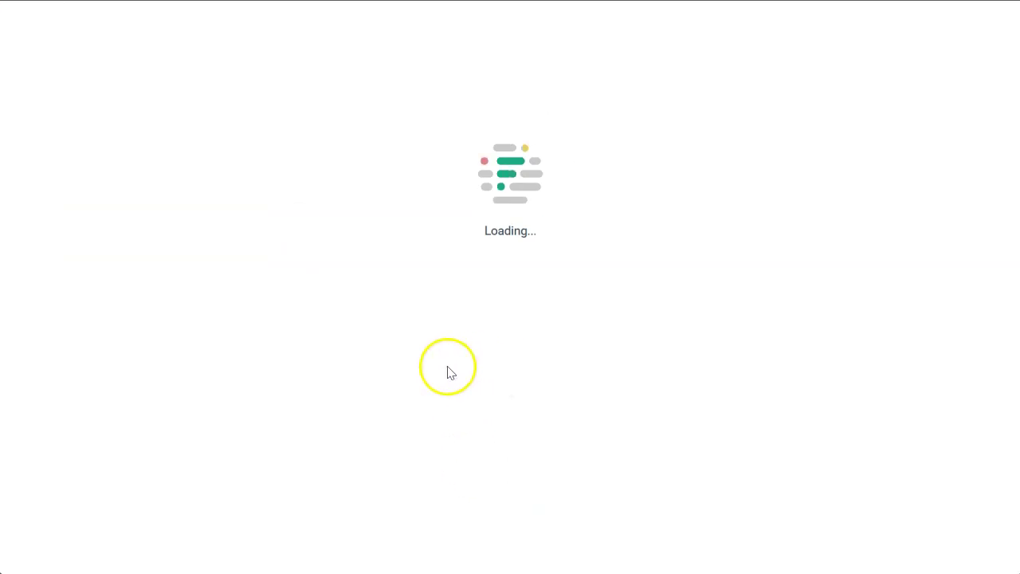
Process the top 20 Google results for the search query and review the competing pages' metrics and headings
click(808, 229)
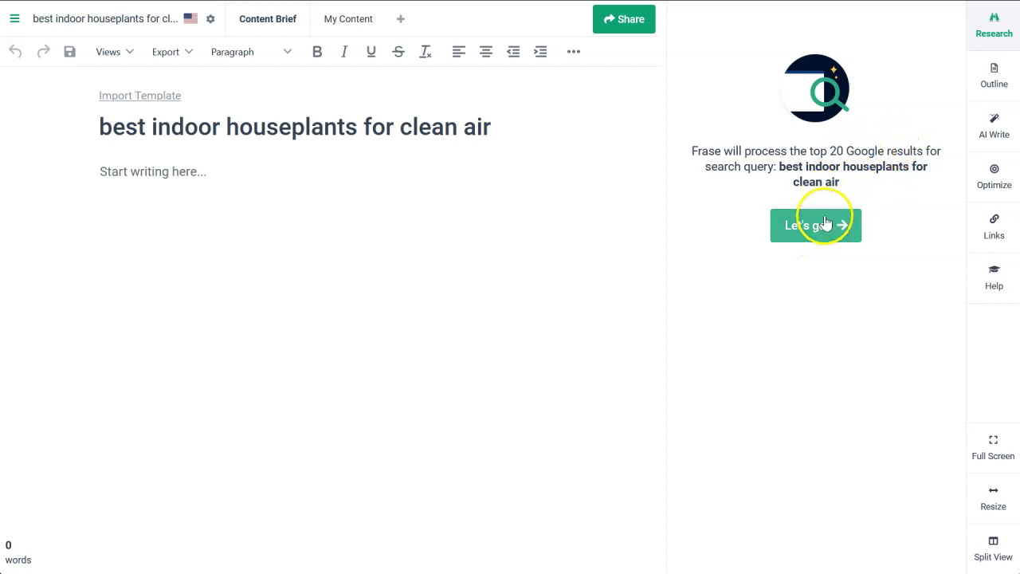
click(820, 213)
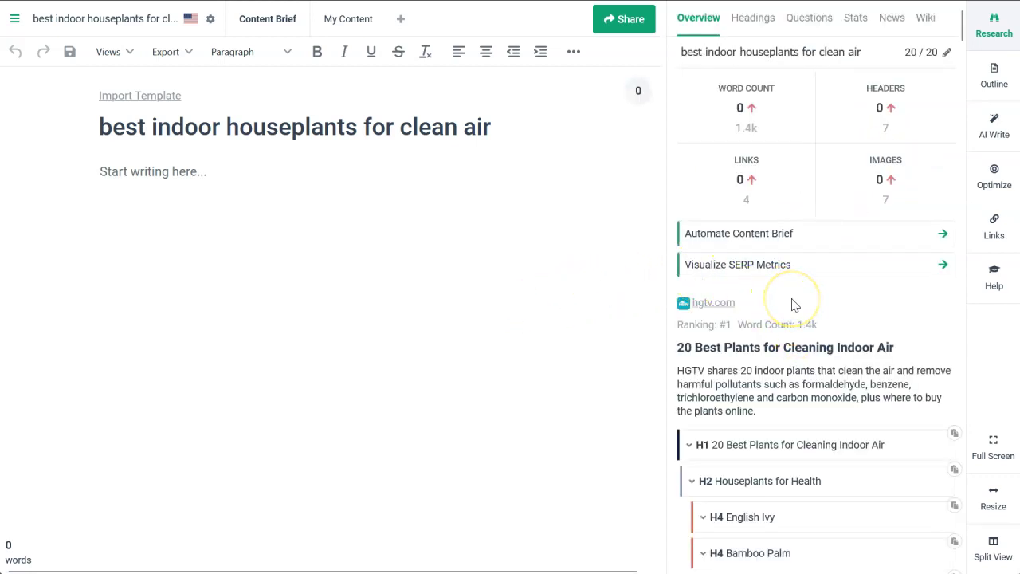
scroll(774, 303, down, 2)
scroll(771, 239, up, 1)
scroll(774, 298, down, 2)
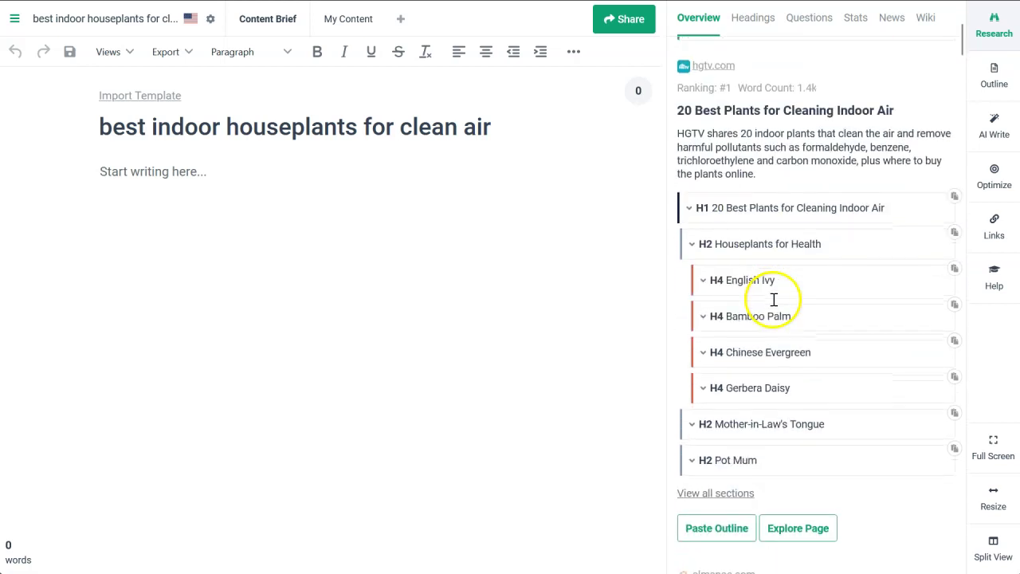
scroll(757, 160, down, 1)
scroll(792, 164, down, 6)
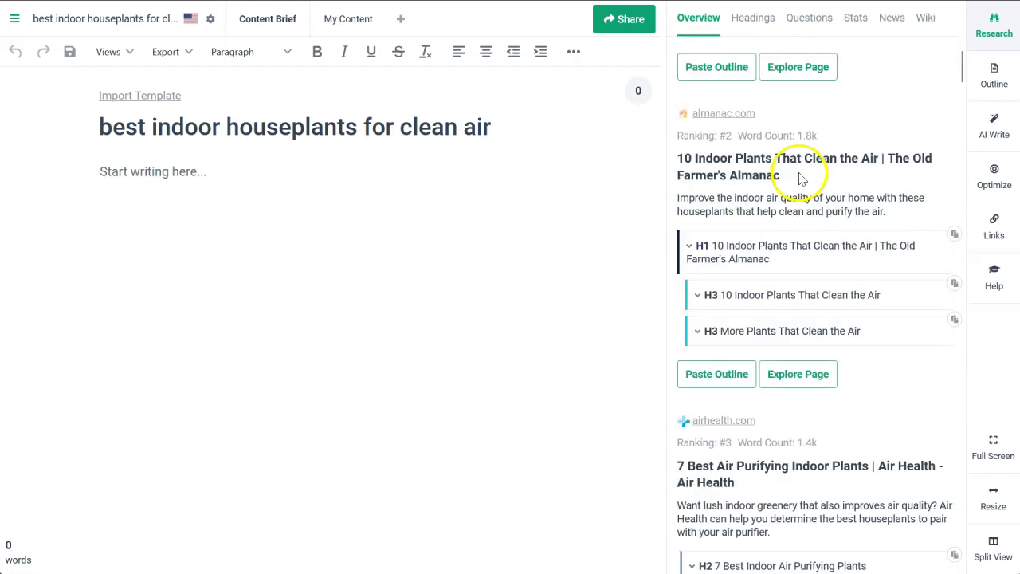
scroll(808, 187, up, 6)
scroll(809, 198, up, 4)
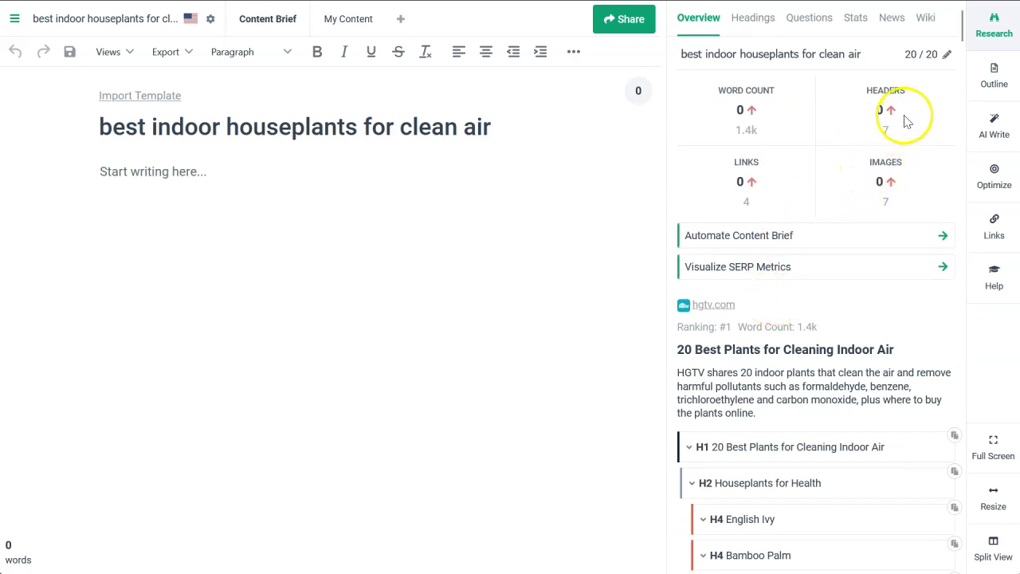
Generate heading ideas with AI for the outline and remove the duplicate H3 heading "Peace Lily"
click(990, 88)
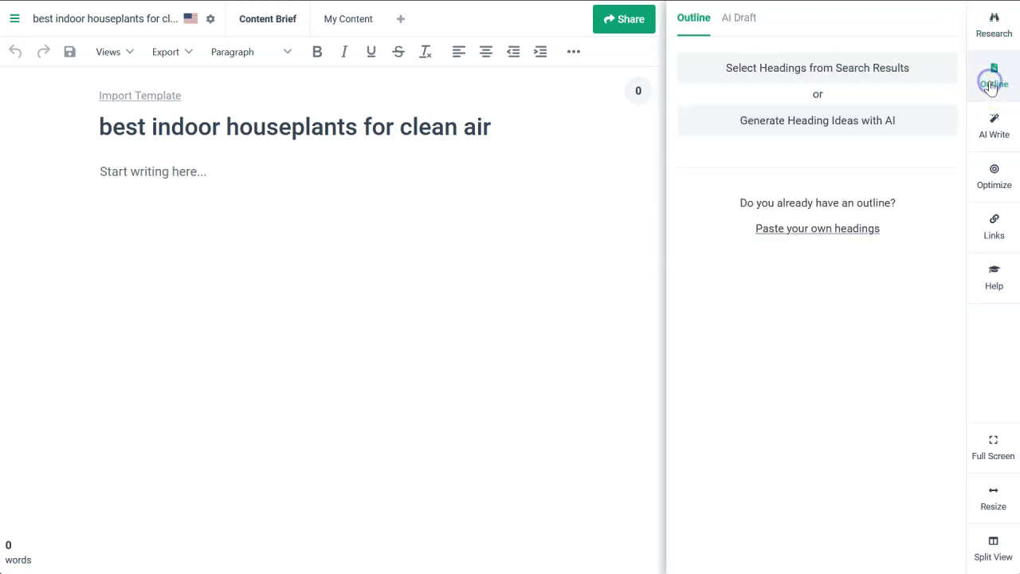
click(812, 128)
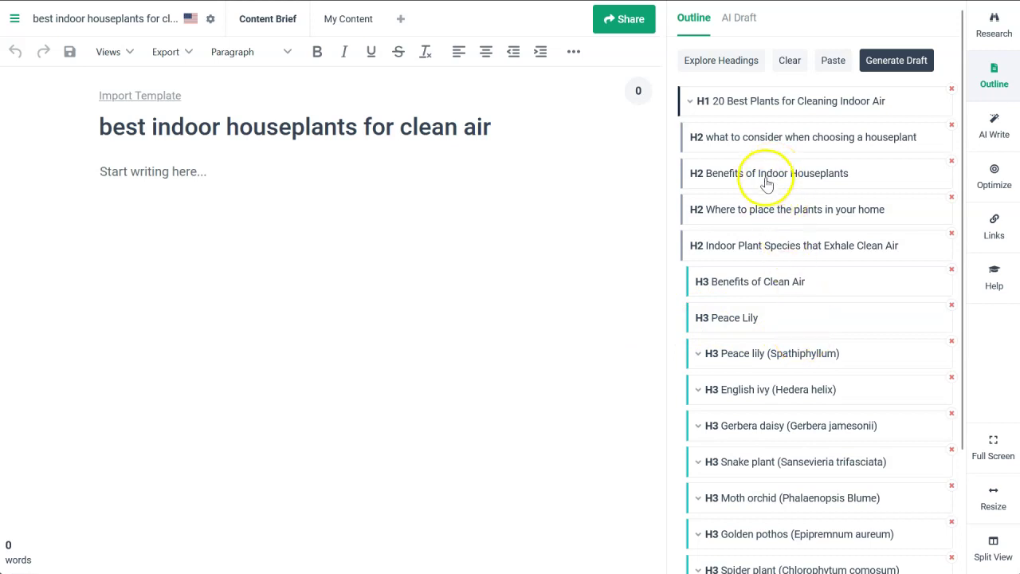
drag(962, 231, 959, 258)
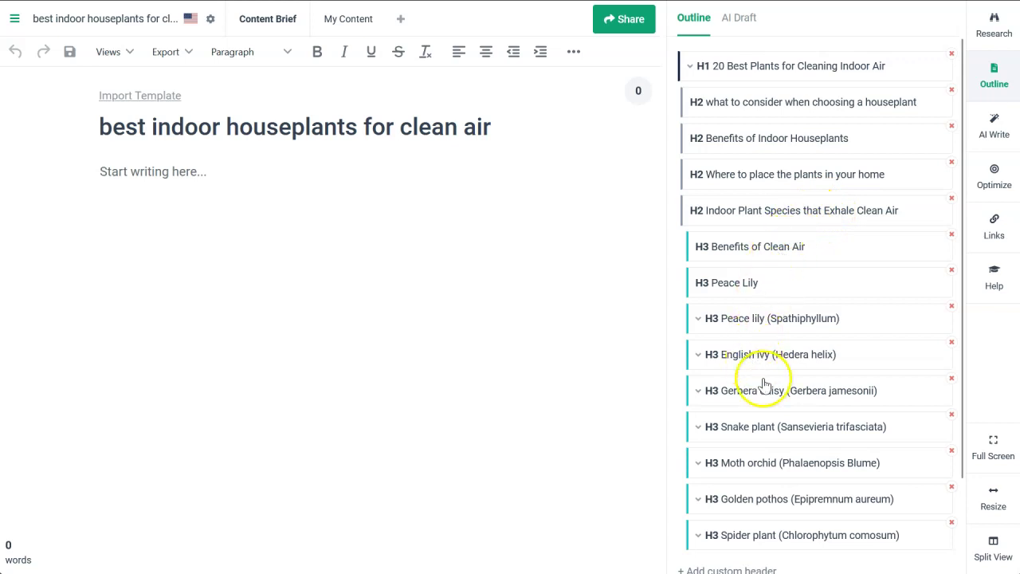
click(952, 270)
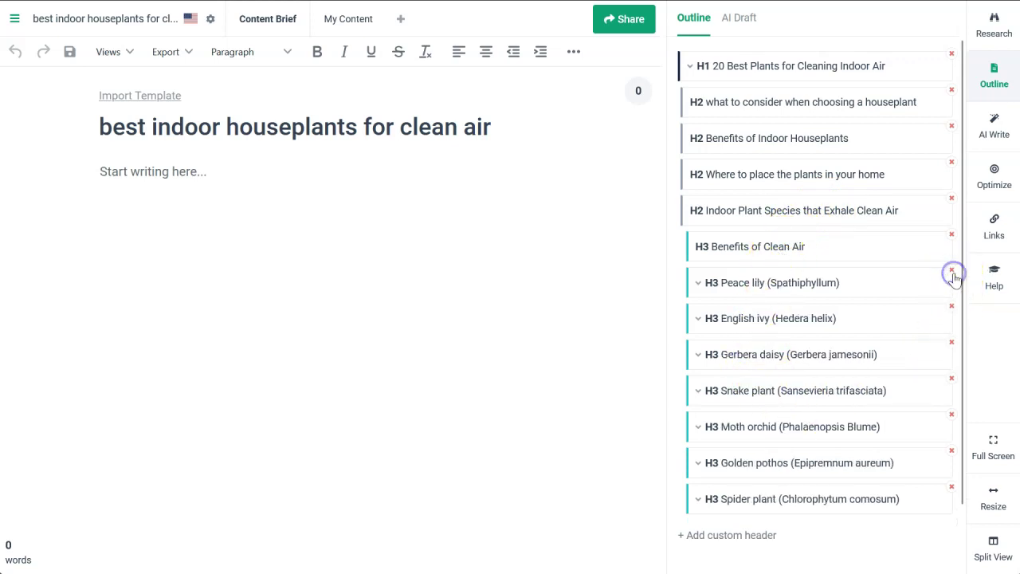
drag(962, 280, 954, 221)
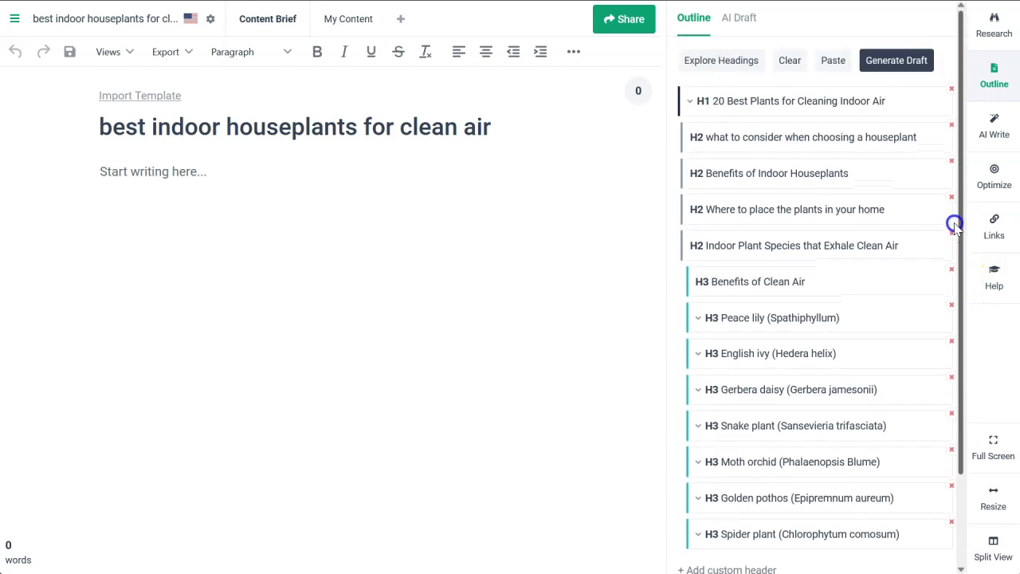
Set the AI draft to write an introduction and H2 transitions
click(738, 18)
click(723, 71)
click(687, 81)
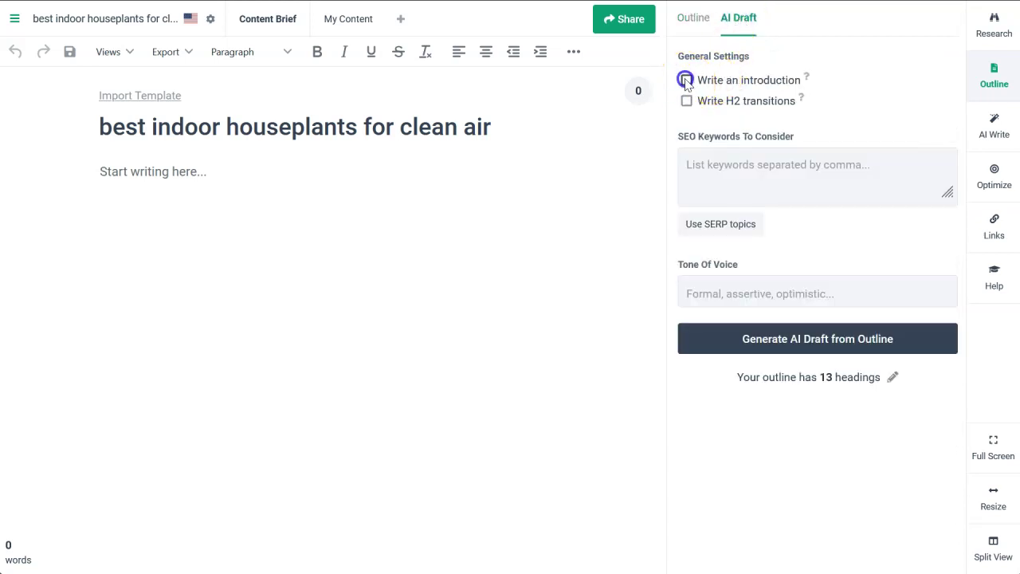
click(686, 101)
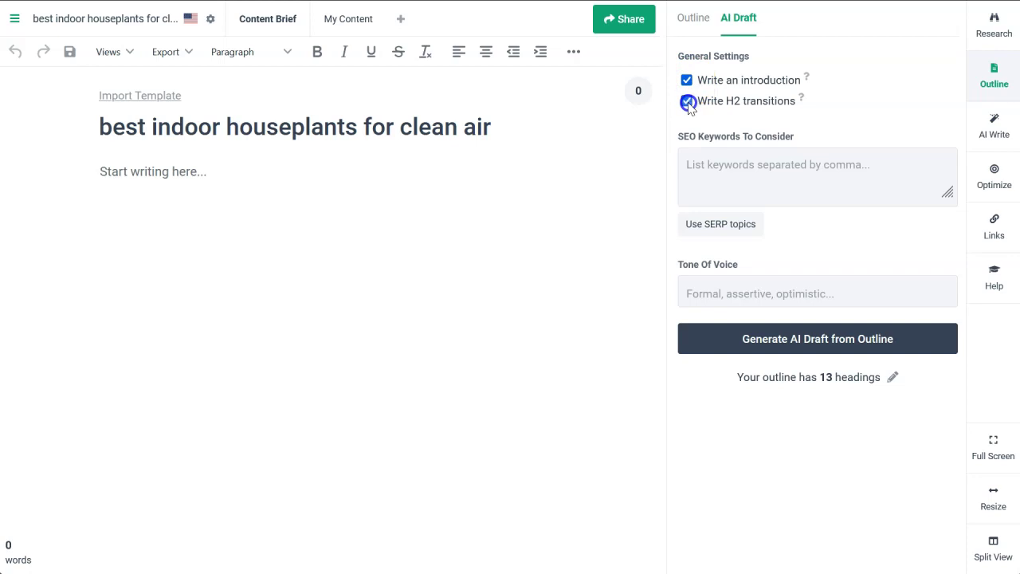
Enter the SEO keywords "healthy, clean, air, purify, easy, indoor" and generate the AI draft from the outline
click(706, 167)
right_click(719, 164)
click(762, 280)
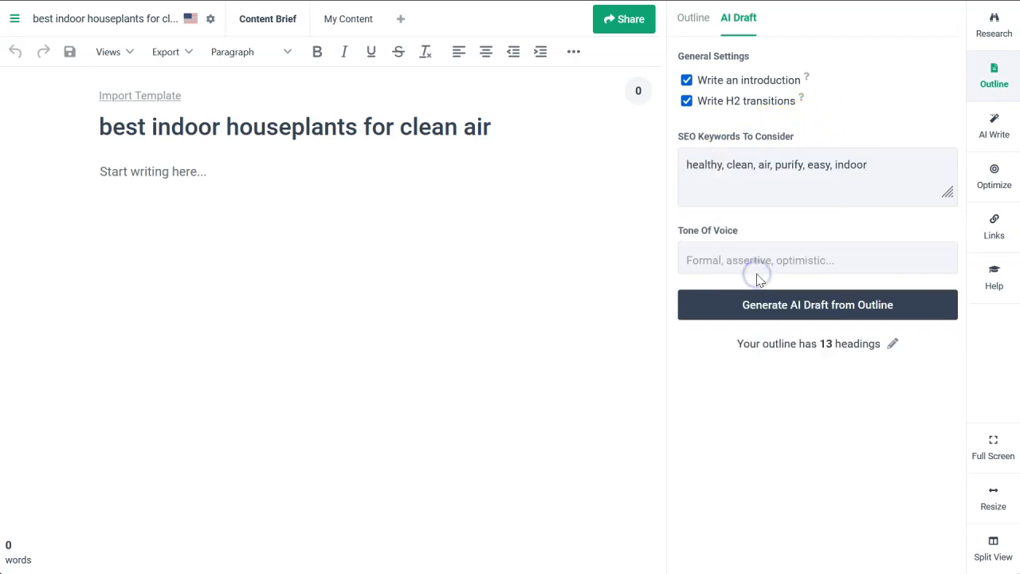
click(795, 313)
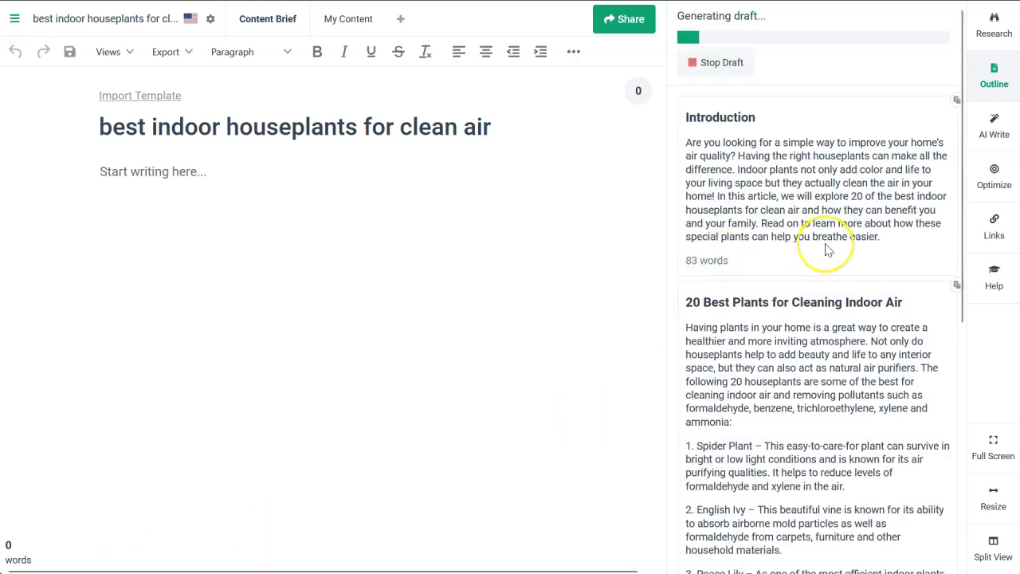
Insert the generated "Introduction" and "20 Best Plants for Cleaning Indoor Air" sections into the document
scroll(829, 250, down, 1)
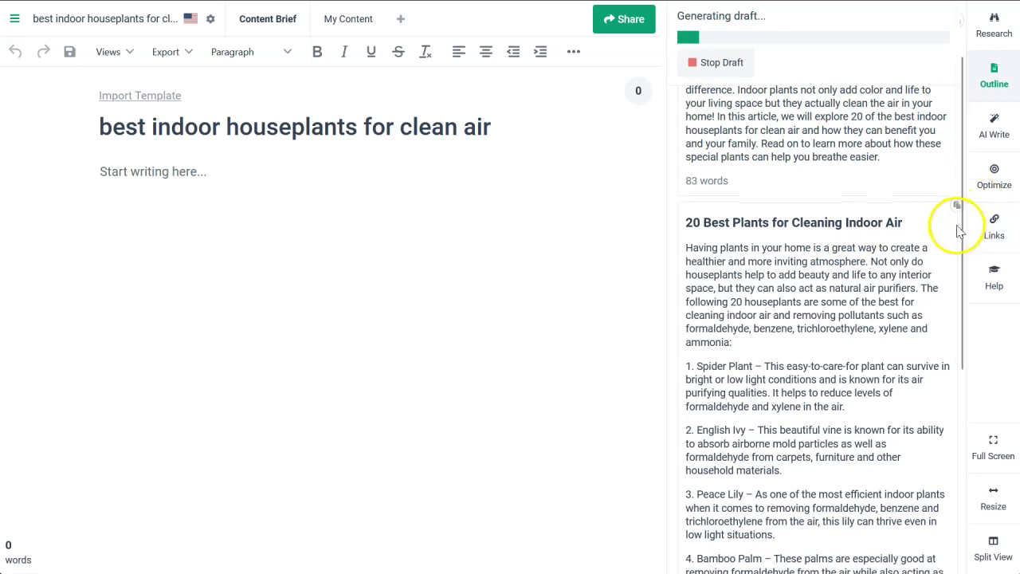
drag(961, 232, 960, 208)
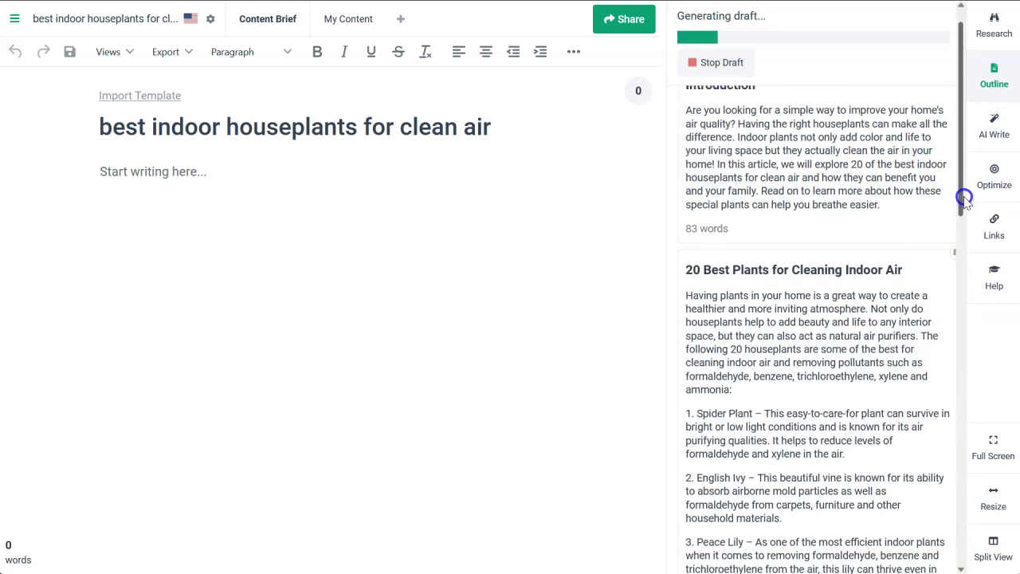
click(956, 100)
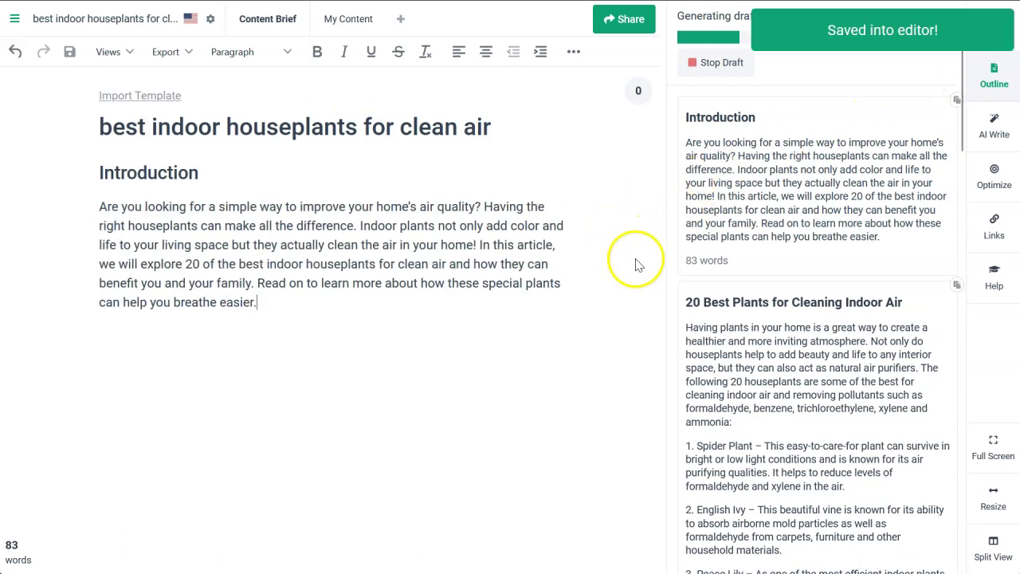
click(956, 286)
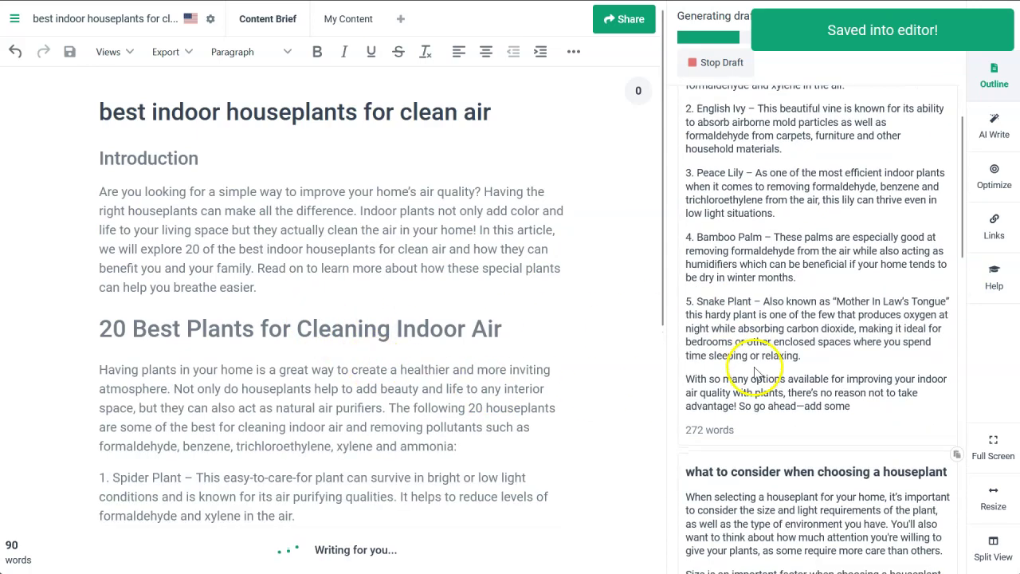
Insert the generated "what to consider when choosing a houseplant" and "Benefits of Indoor Houseplants" sections into the document
click(959, 375)
drag(959, 372, 964, 214)
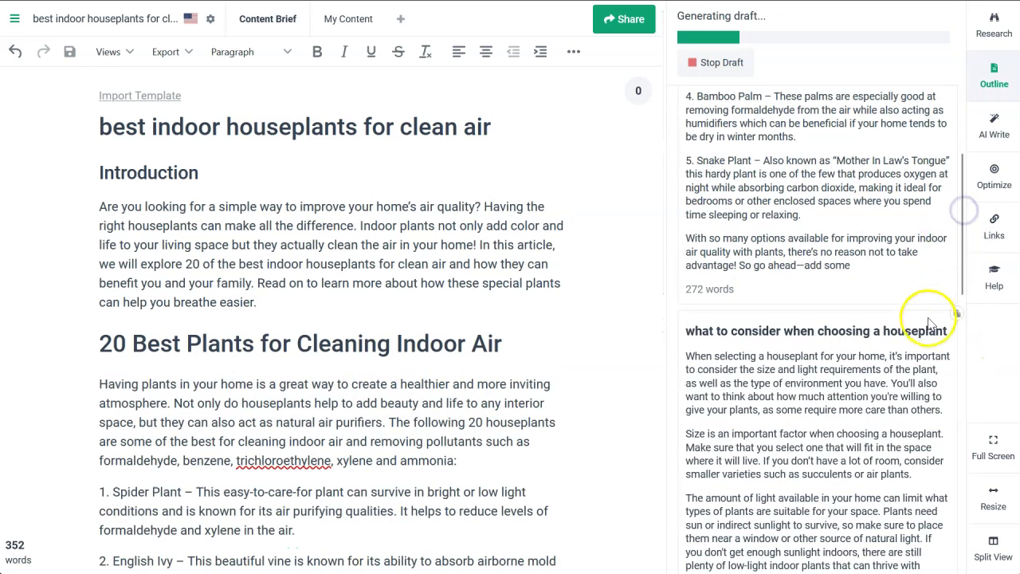
click(955, 316)
scroll(820, 354, down, 5)
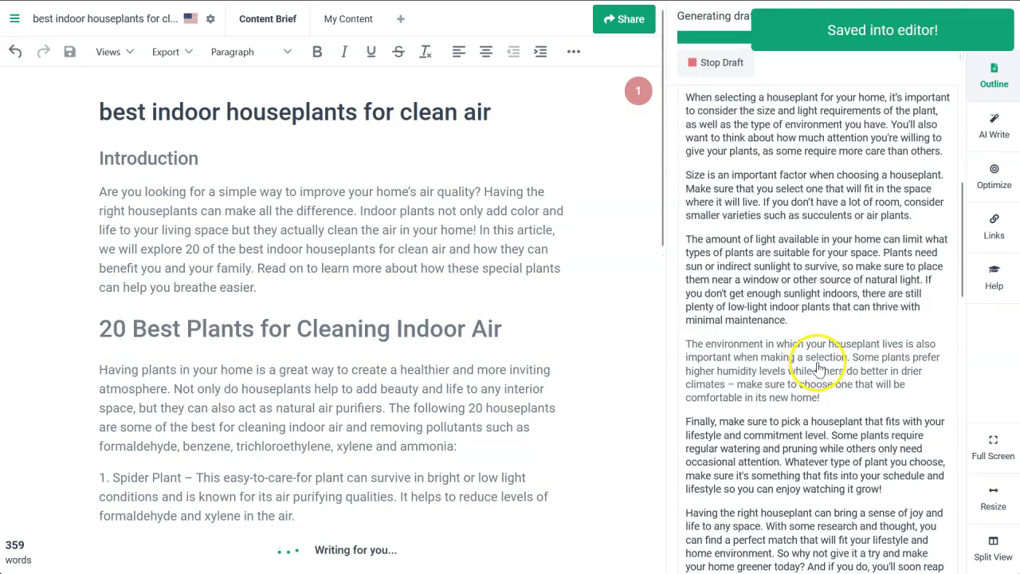
scroll(819, 368, down, 4)
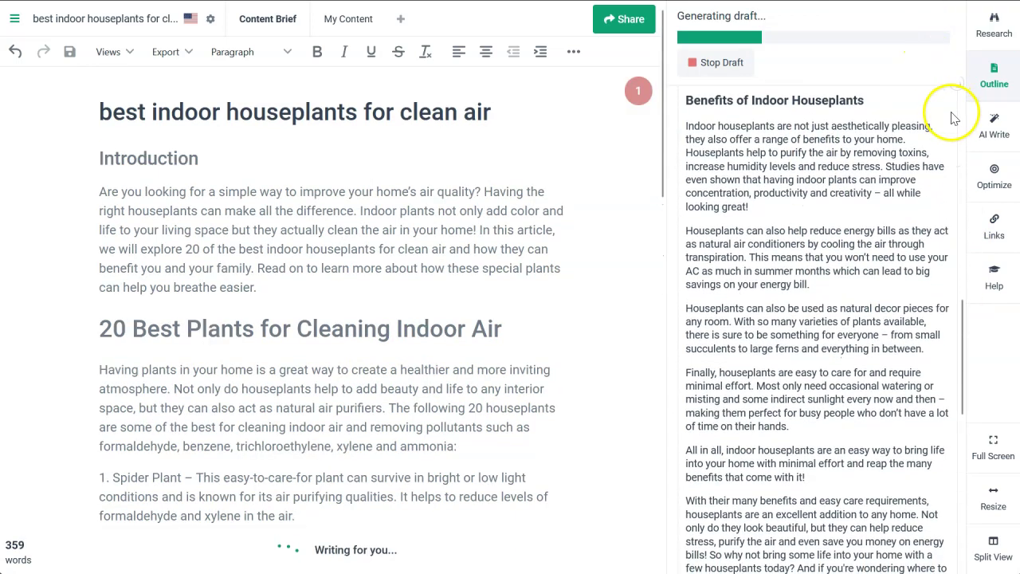
scroll(941, 106, up, 1)
click(956, 137)
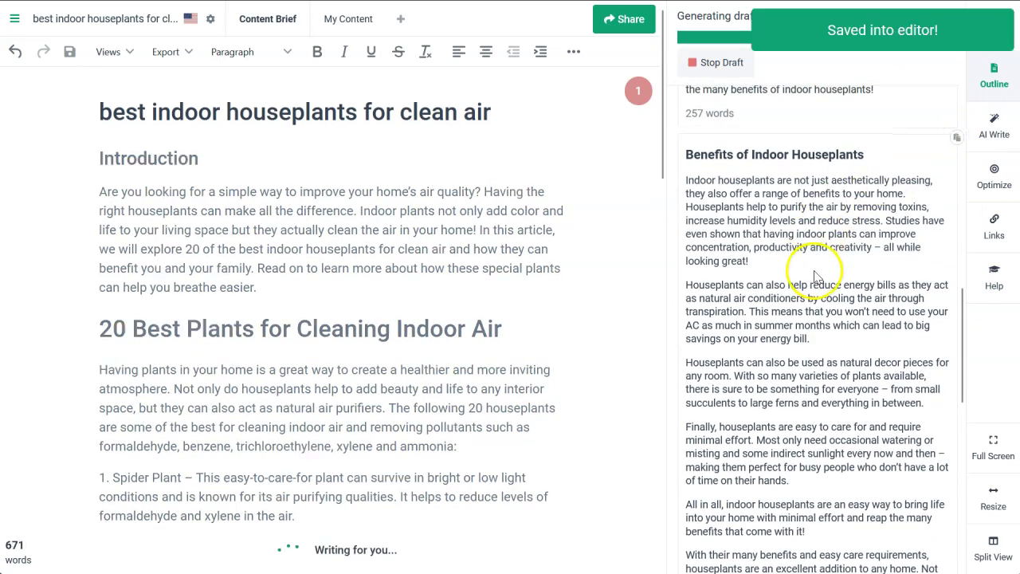
Insert the generated "Where to place the plants in your home" and "Indoor Plant Species that Exhale Clean Air" sections into the document
scroll(815, 275, down, 3)
scroll(815, 275, down, 5)
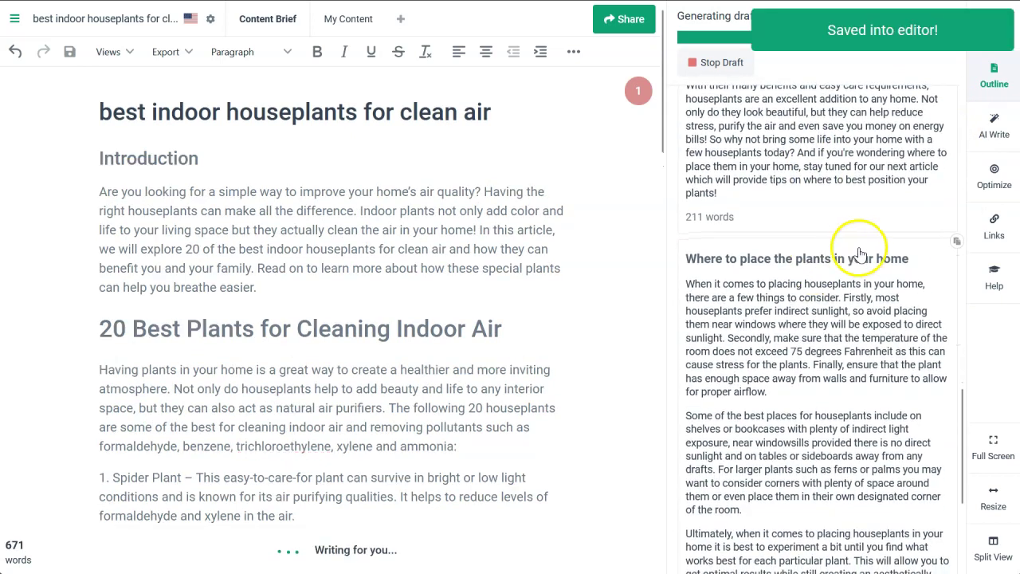
click(956, 244)
scroll(770, 268, down, 2)
scroll(783, 271, down, 4)
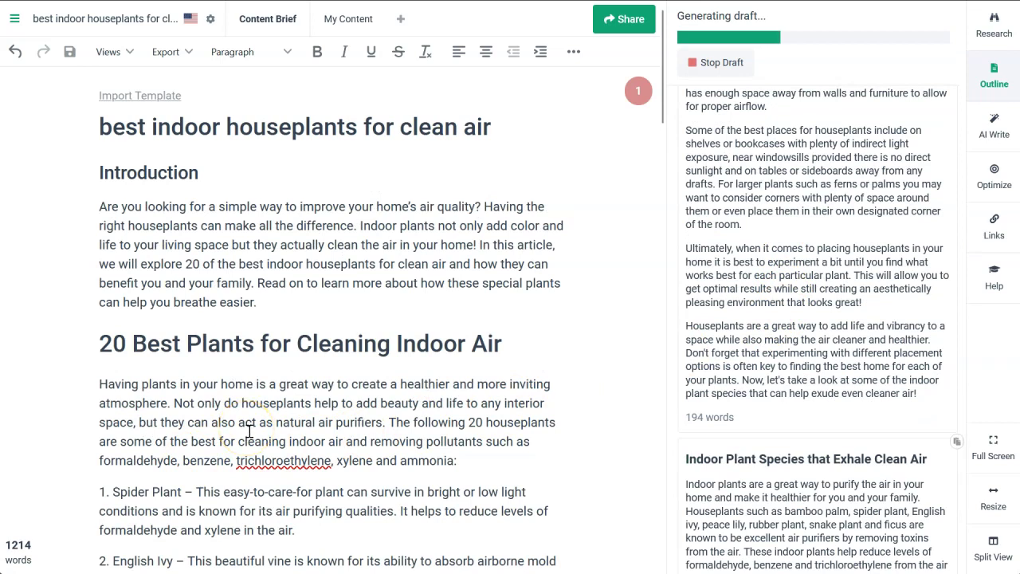
scroll(908, 443, down, 2)
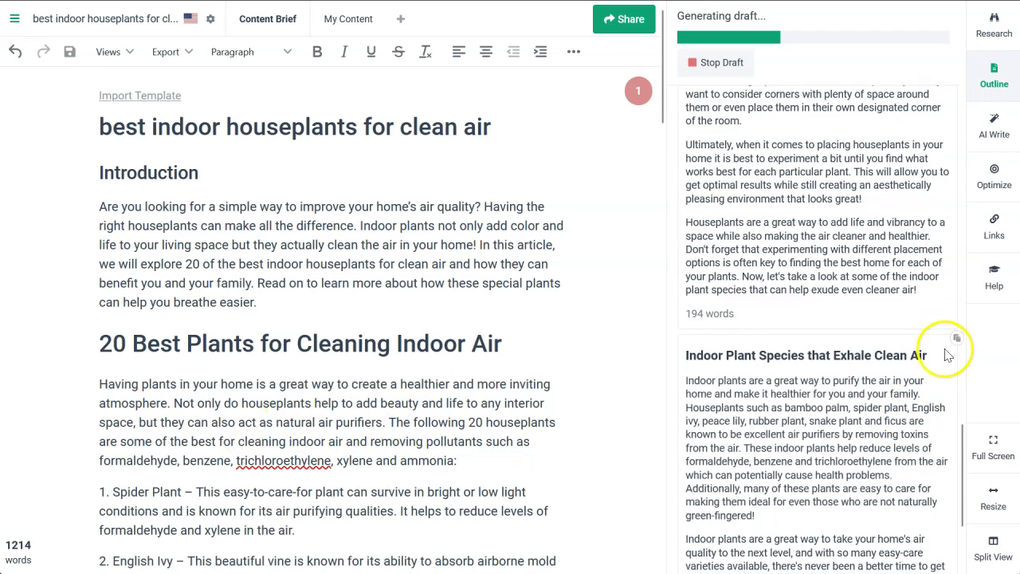
click(957, 340)
Insert the generated "Benefits of Clean Air" section into the document
scroll(763, 327, down, 3)
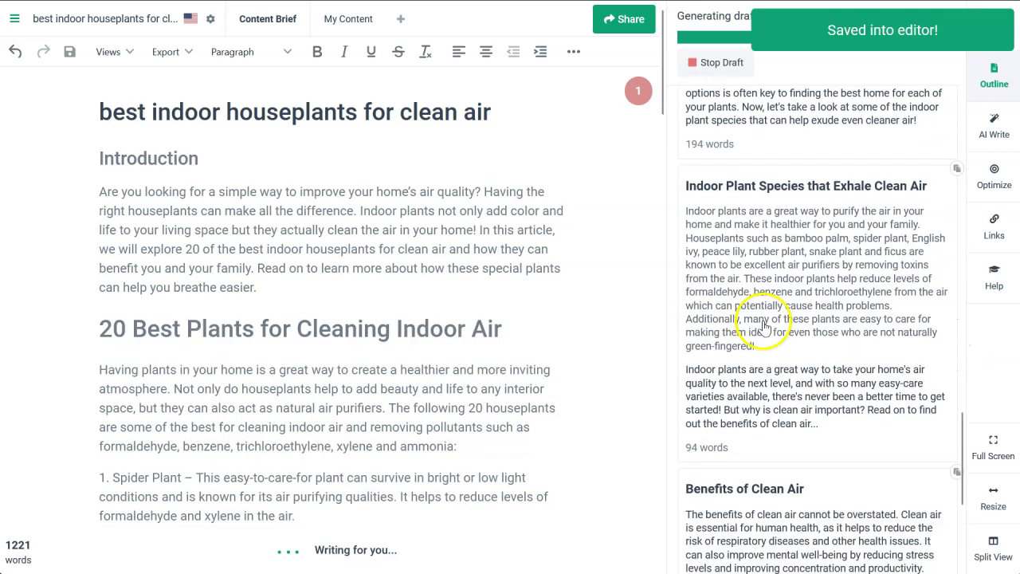
scroll(813, 327, down, 3)
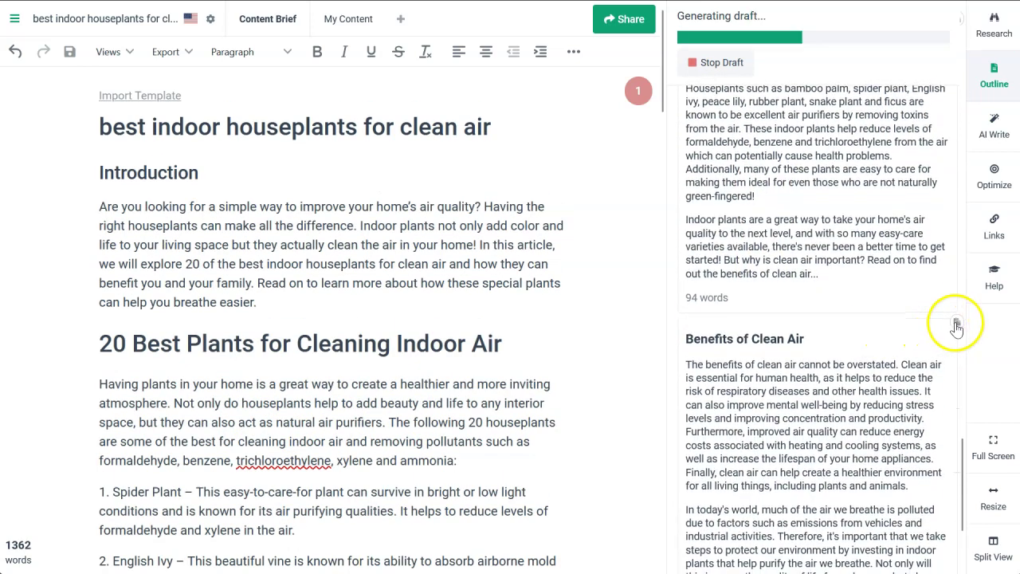
click(957, 325)
scroll(761, 328, down, 3)
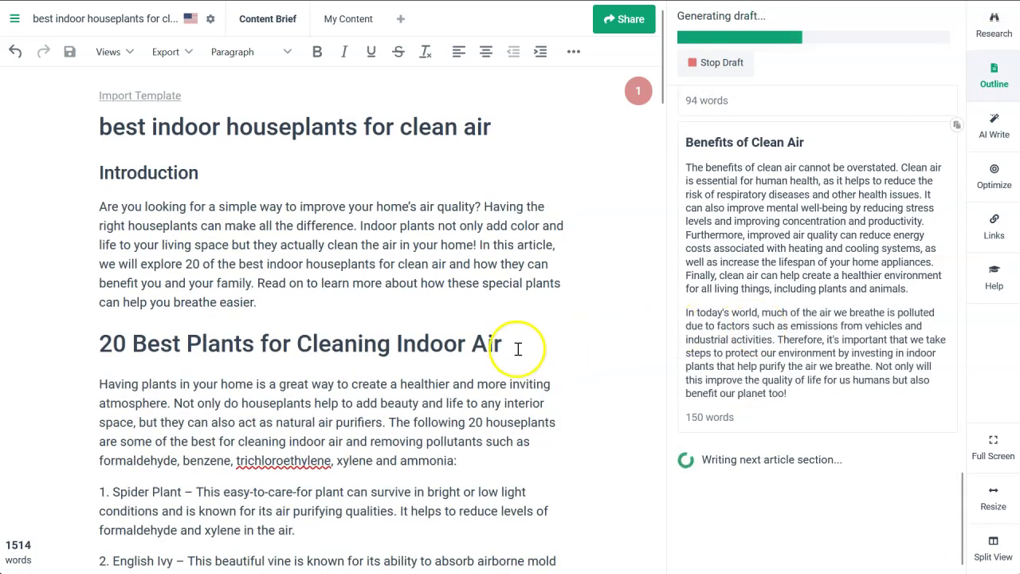
scroll(399, 353, down, 3)
scroll(400, 356, down, 3)
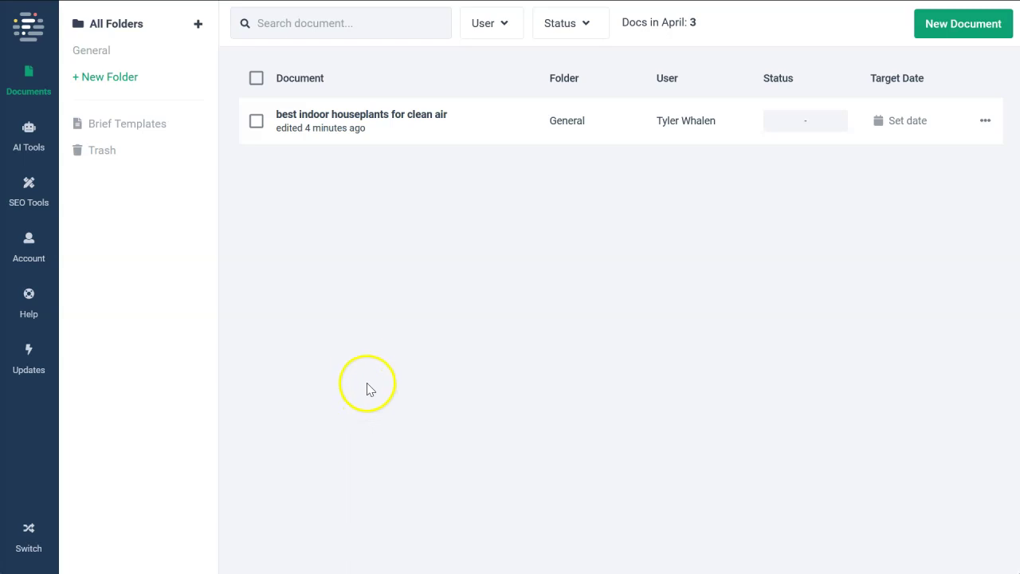
Search the AI tools for "youtube" and open the Youtube Video Ideas tool
click(33, 142)
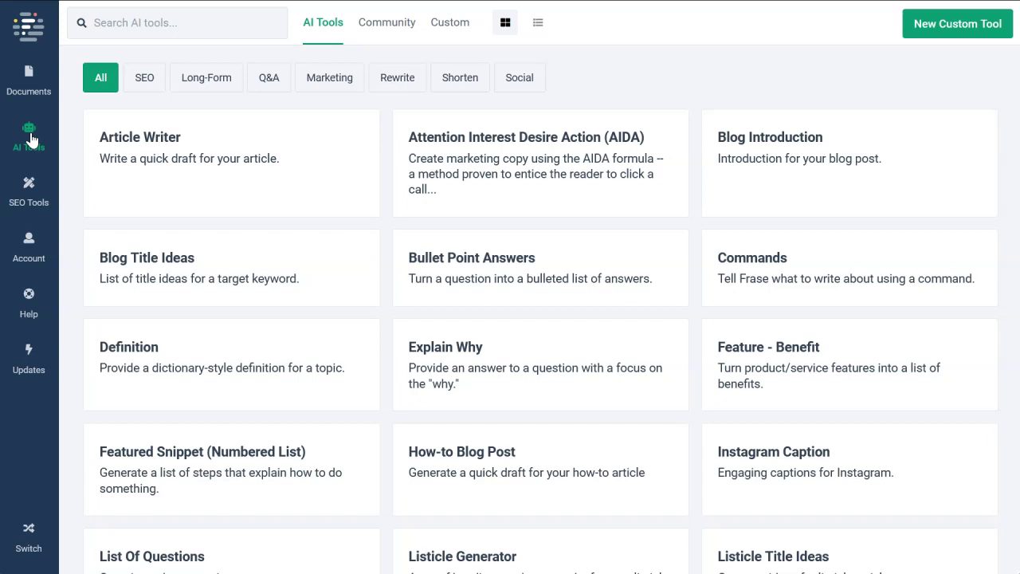
click(125, 23)
text(youtube)
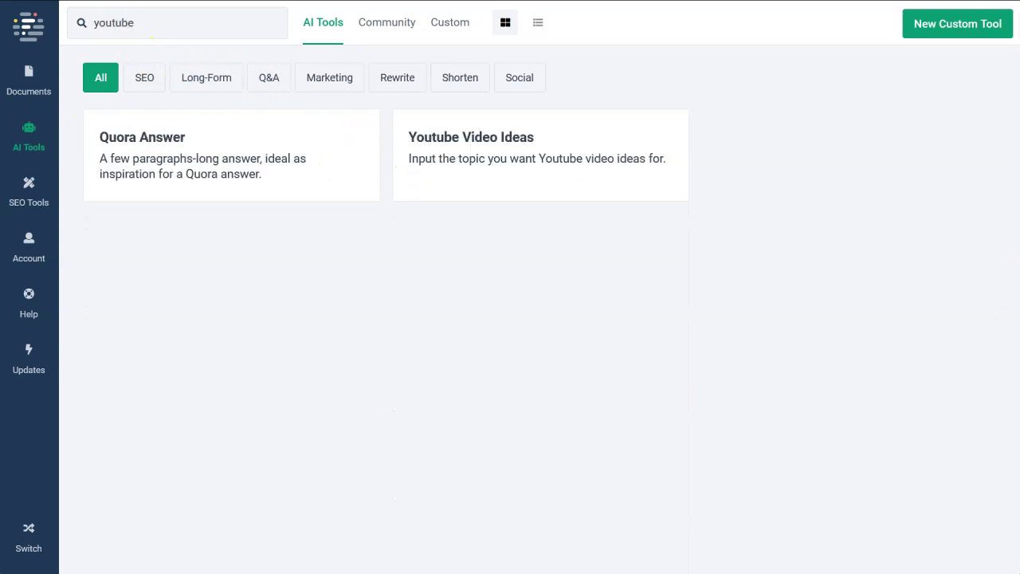
click(472, 150)
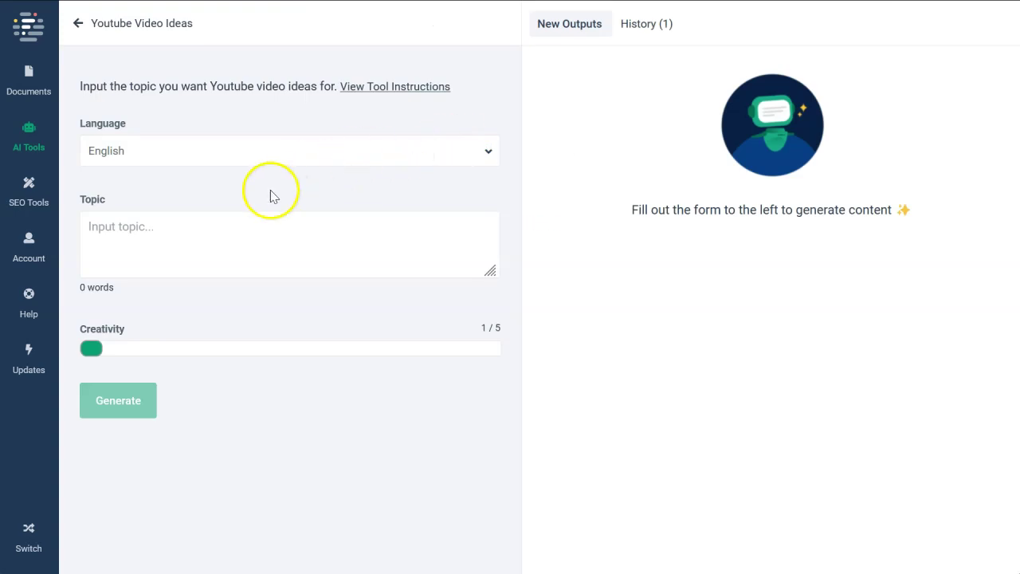
Generate video ideas for the pasted topic "keeping your plants alive and healthy" with creativity set to 4
click(126, 228)
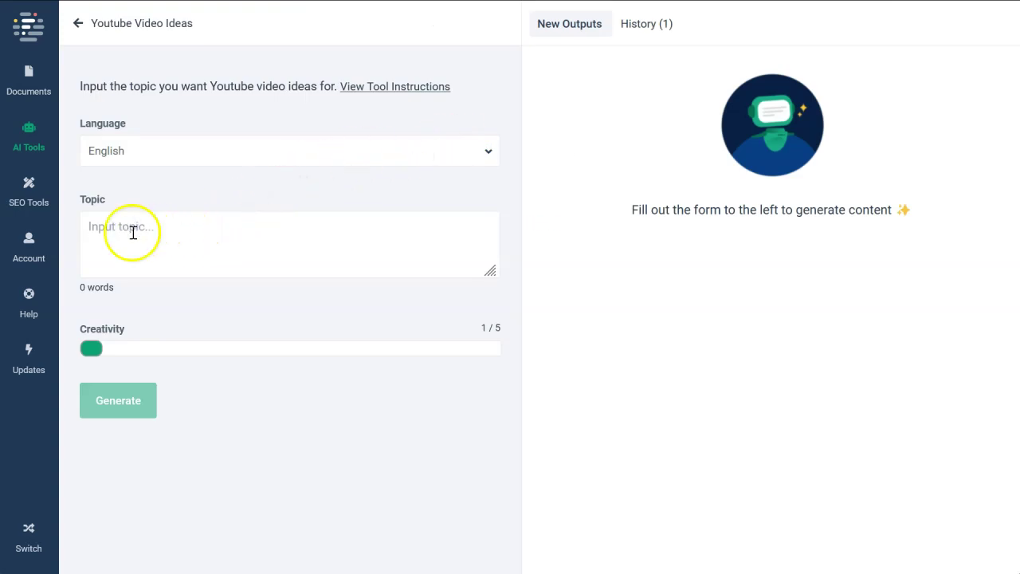
right_click(133, 231)
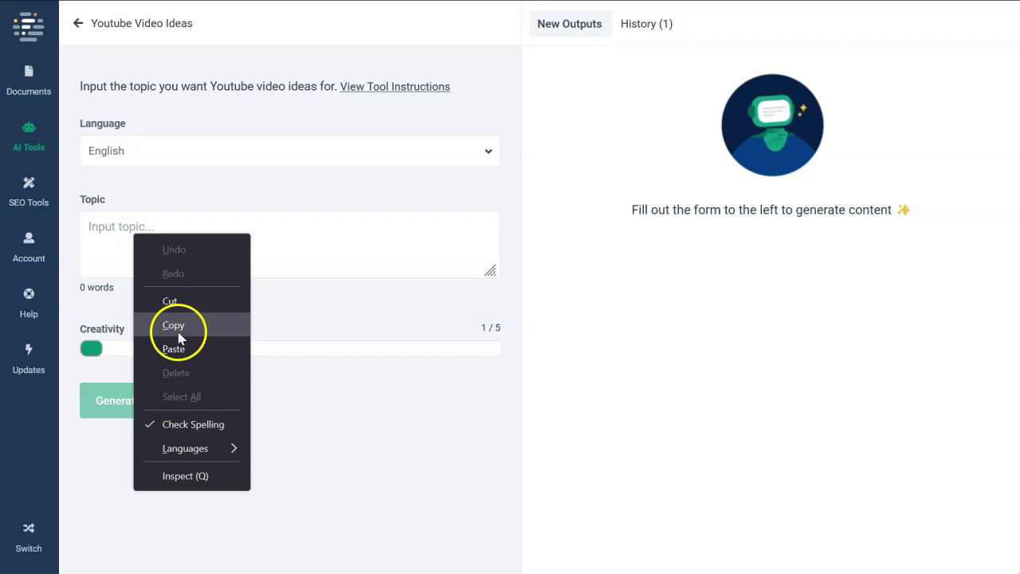
click(177, 348)
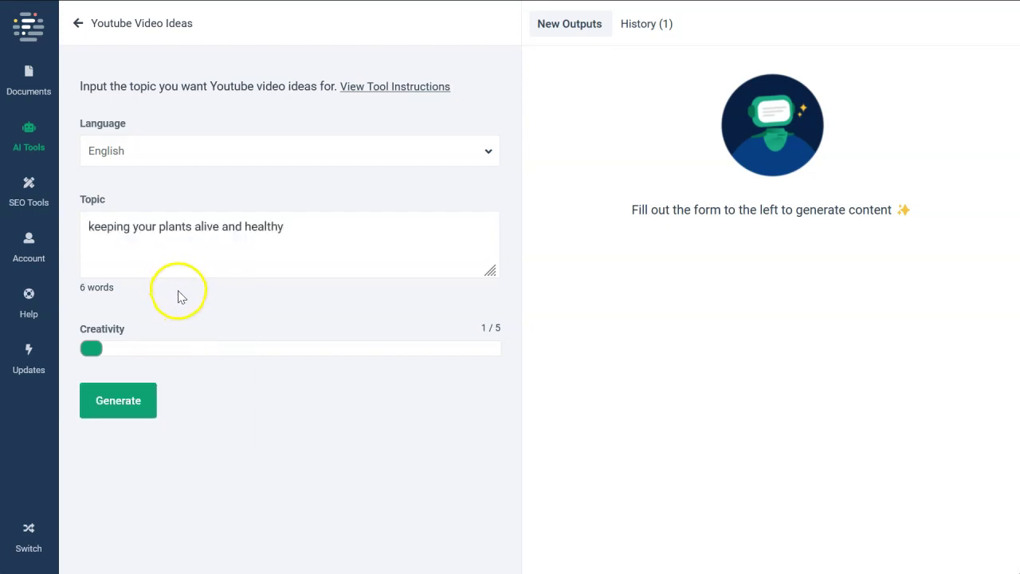
drag(88, 355, 396, 358)
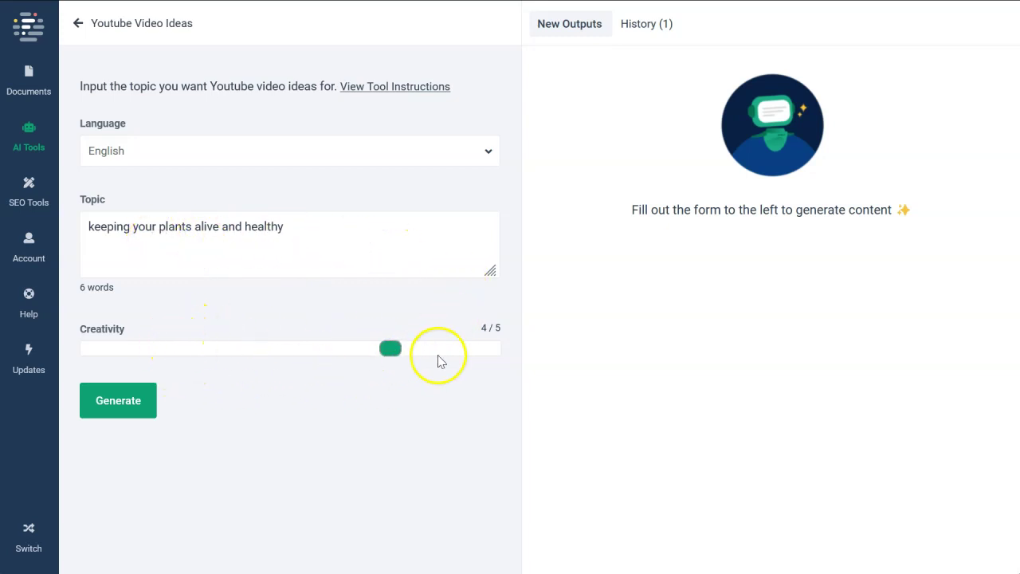
click(114, 401)
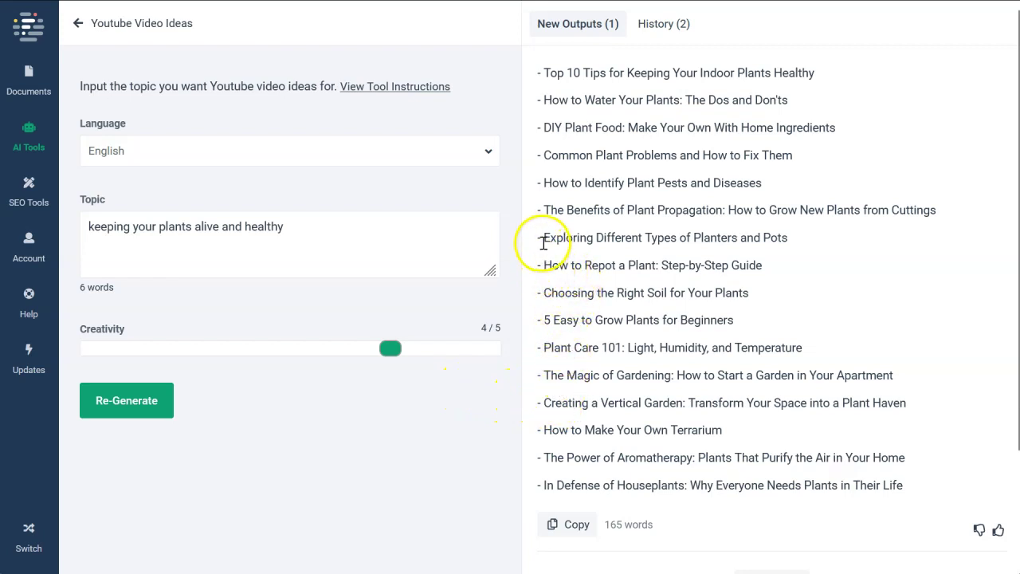
Review the generated video ideas and copy the title "Creating a Vertical Garden: Transform Your Space into a Plant Haven"
drag(549, 238, 794, 244)
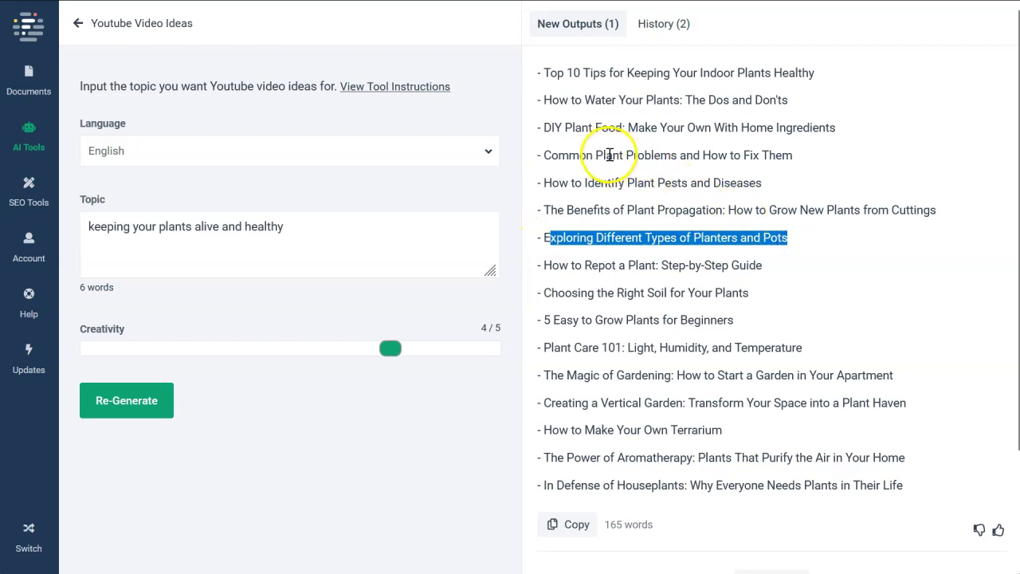
drag(544, 127, 834, 127)
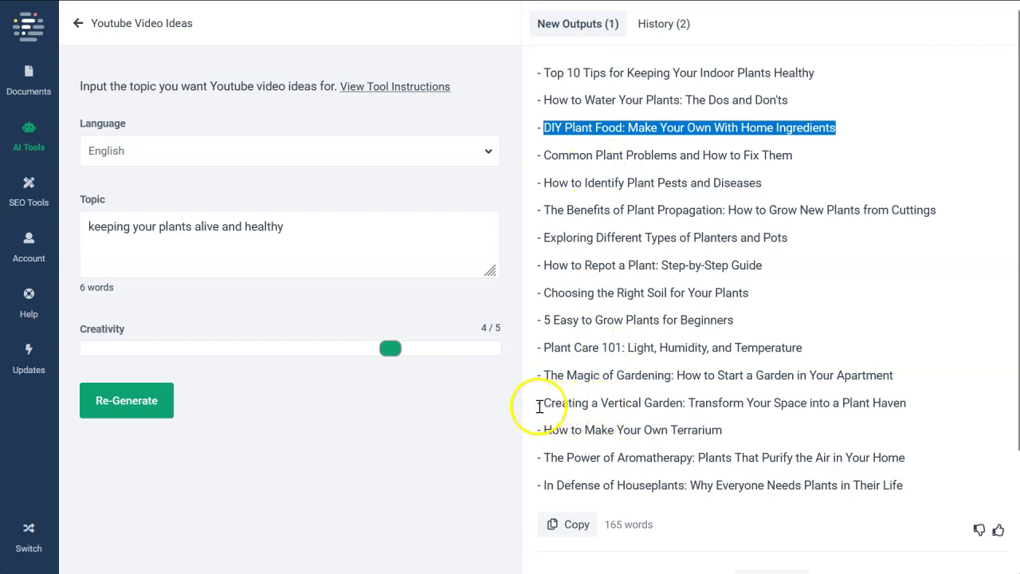
drag(545, 402, 906, 405)
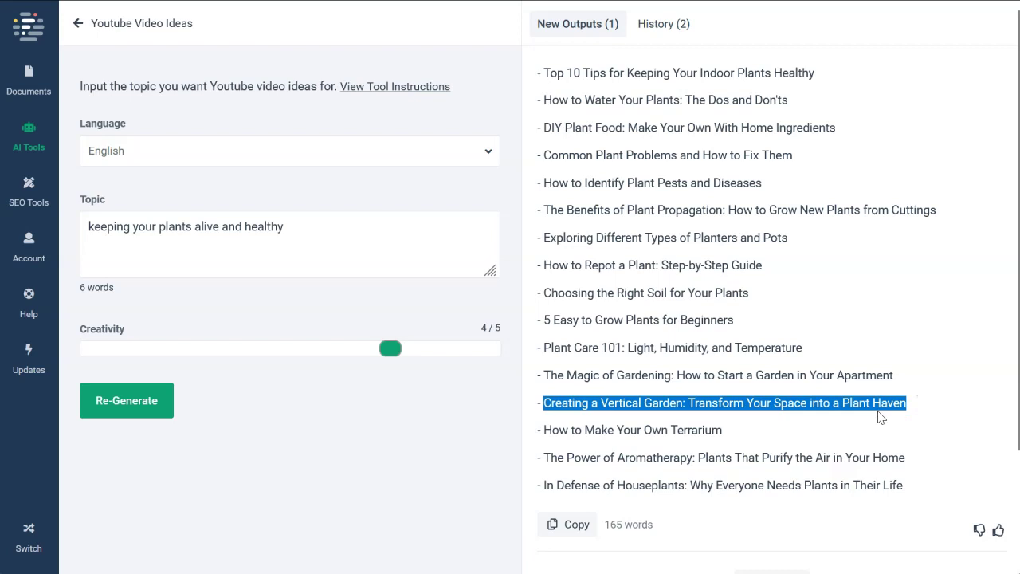
drag(874, 420, 737, 418)
click(737, 409)
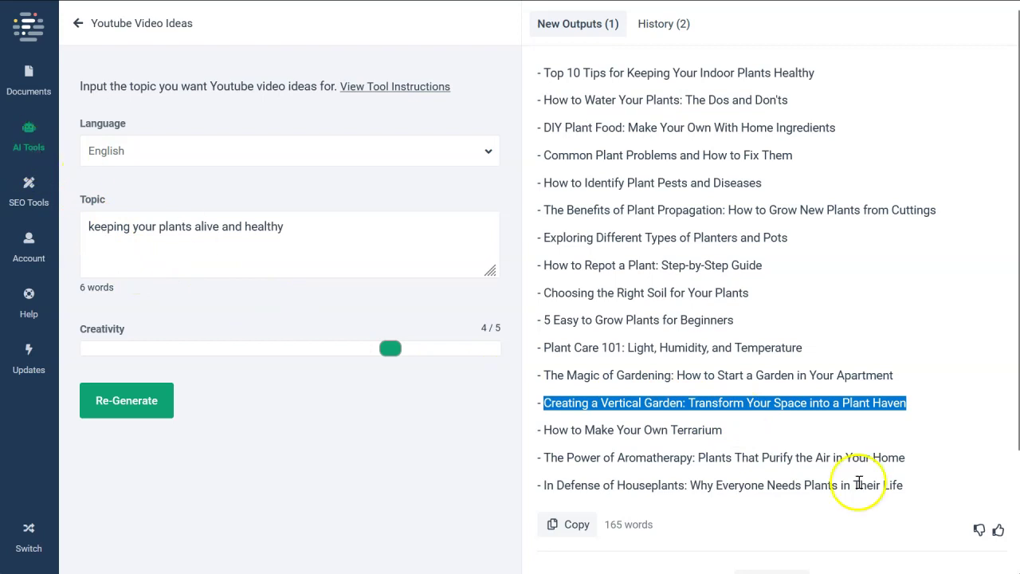
right_click(776, 405)
click(791, 425)
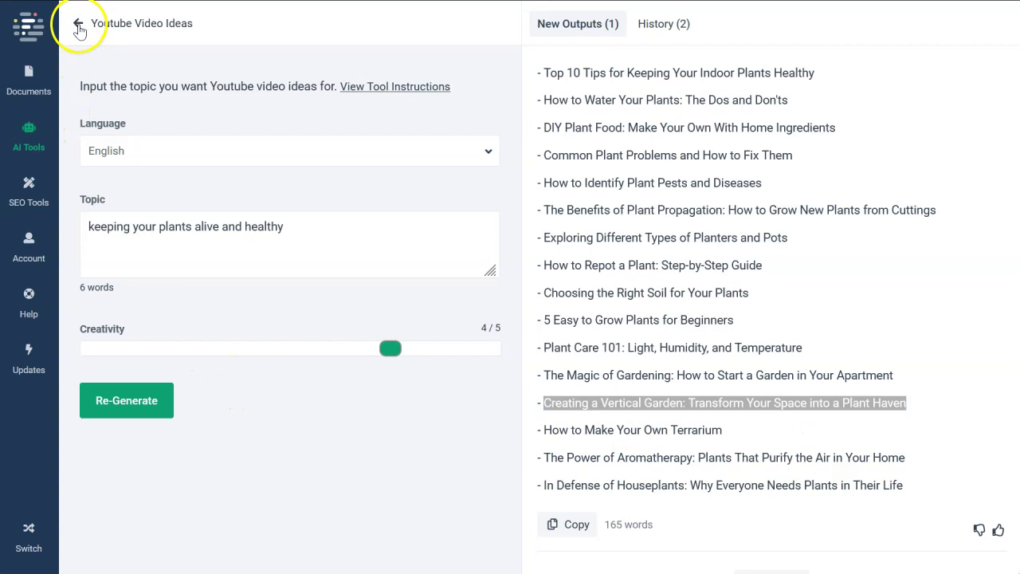
Return to the AI tools, search for "how to" and open the How-to Blog Post tool
click(76, 25)
double_click(140, 24)
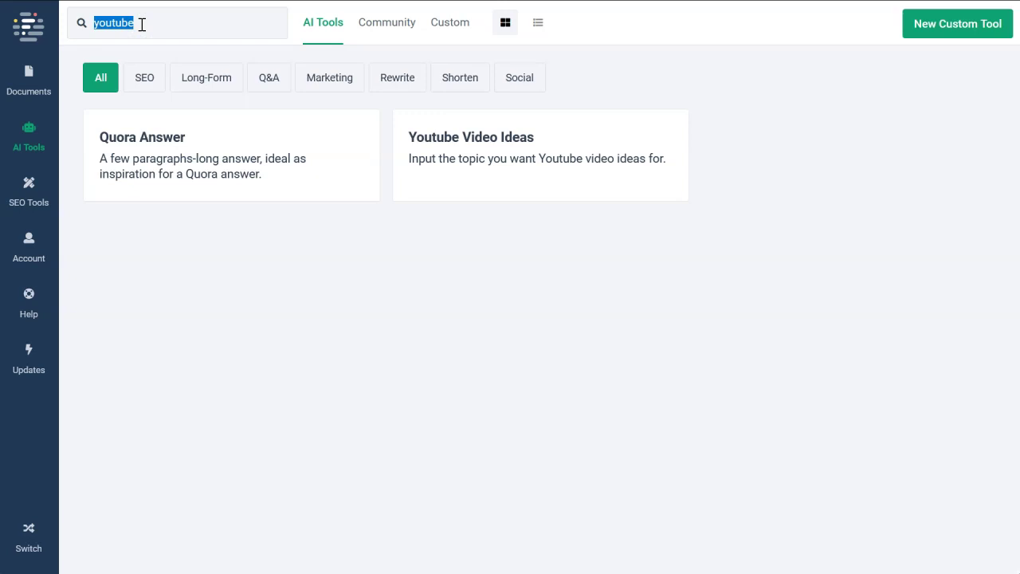
text(how to)
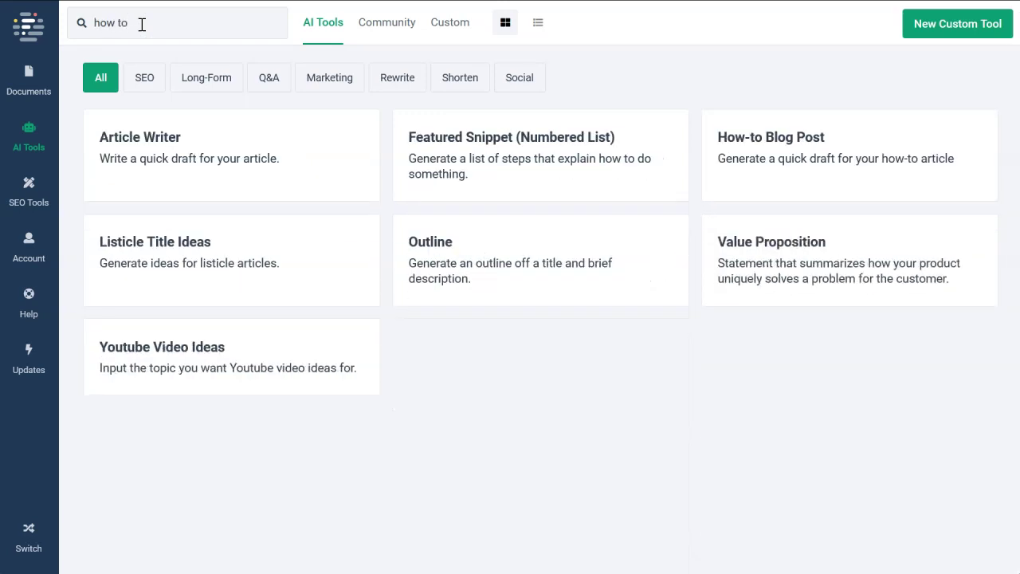
click(840, 151)
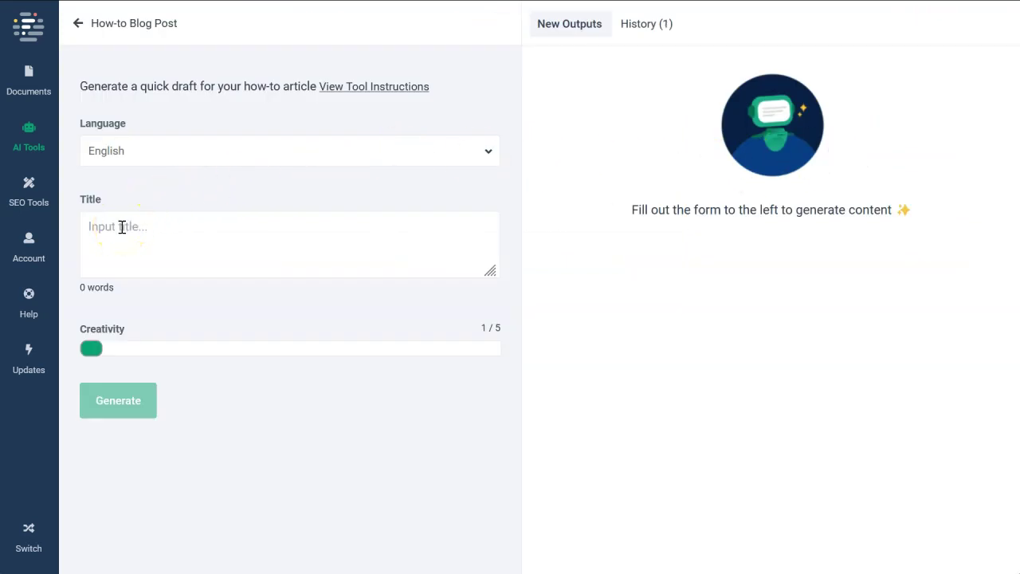
Paste "Creating a Vertical Garden: Transform Your Space into a Plant Haven" as the title, set creativity to 5 and generate the draft
click(118, 230)
right_click(130, 227)
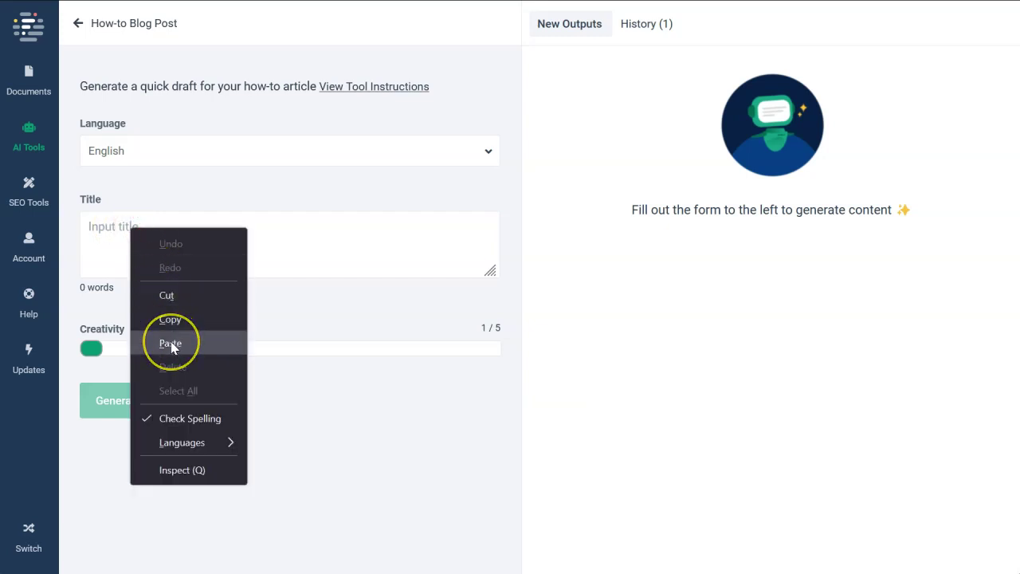
click(170, 343)
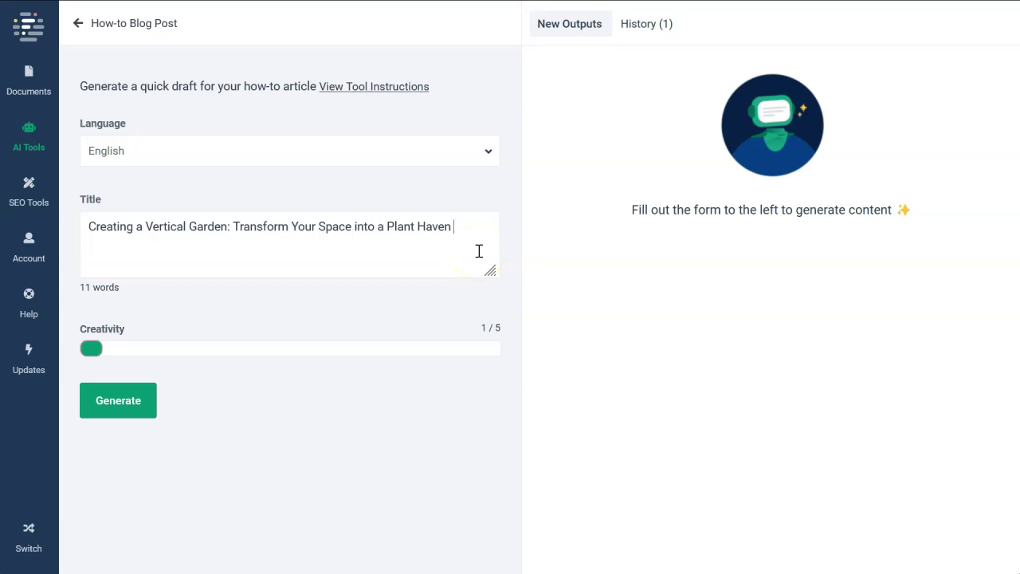
click(117, 348)
drag(118, 351, 490, 359)
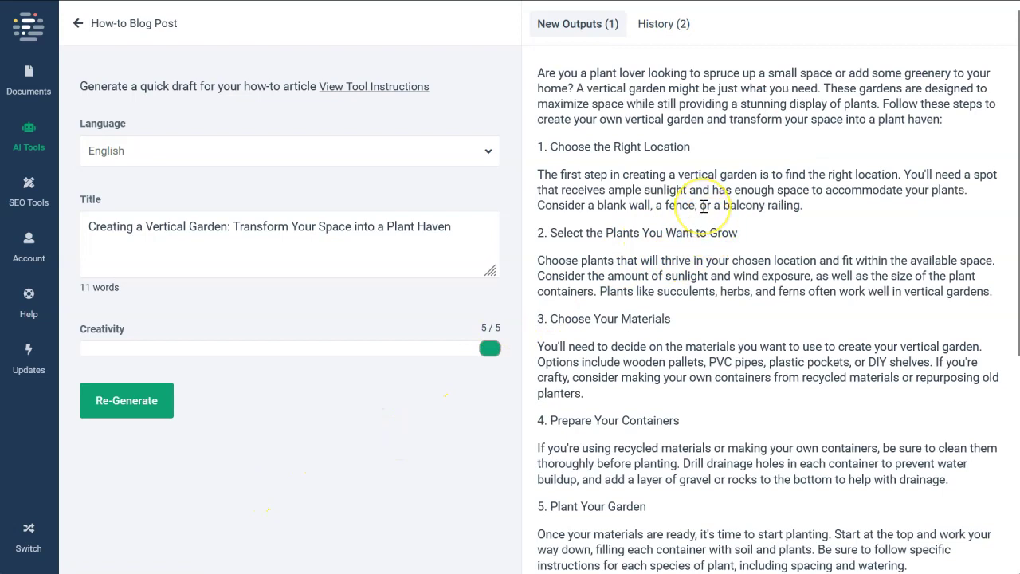
Read through the generated how-to draft about creating a vertical garden
scroll(703, 206, down, 1)
scroll(703, 206, down, 1)
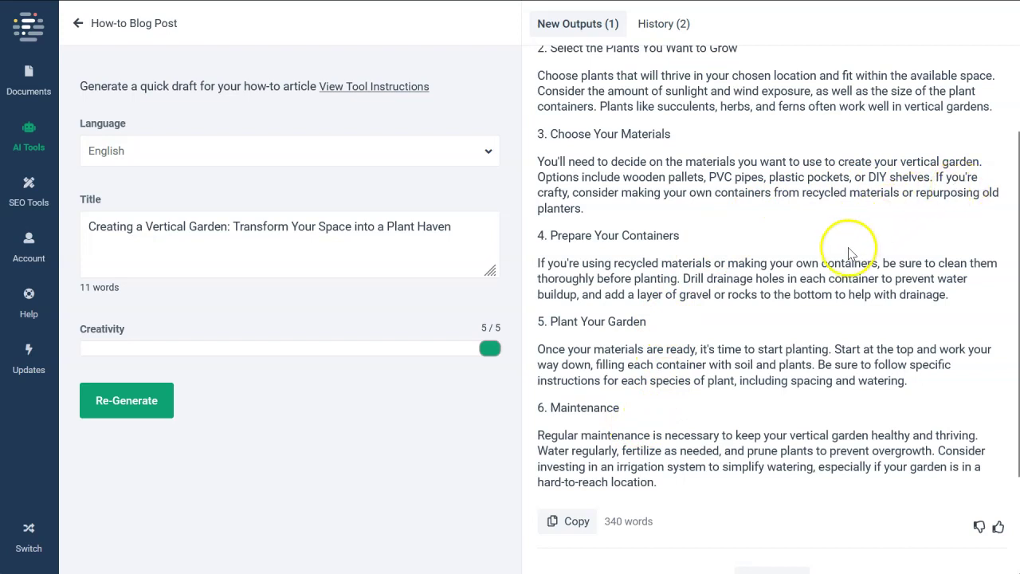
scroll(849, 254, up, 1)
scroll(850, 253, up, 2)
scroll(849, 253, up, 3)
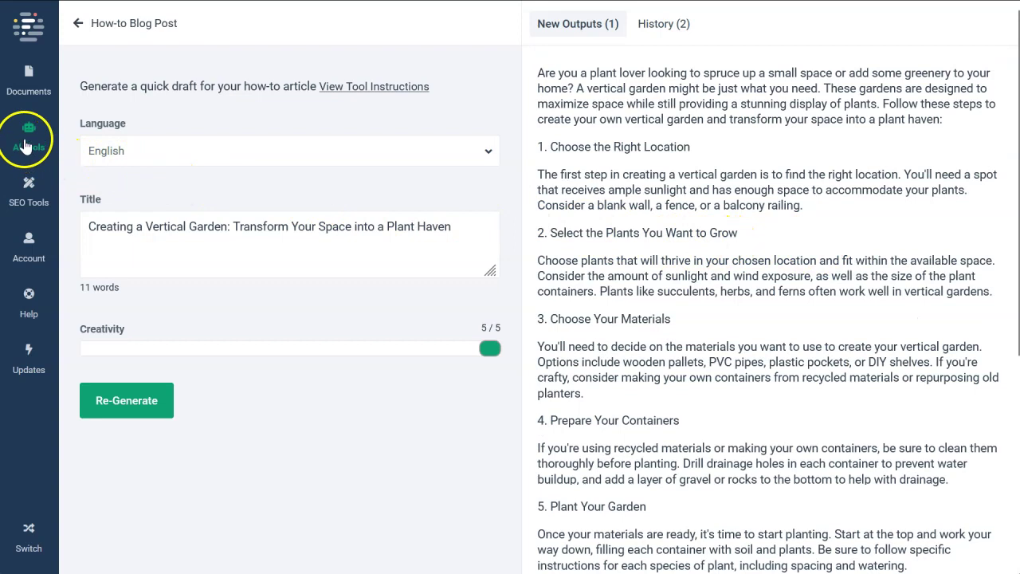
Return to the AI tools, clear the search and browse the full list of available tools
click(77, 22)
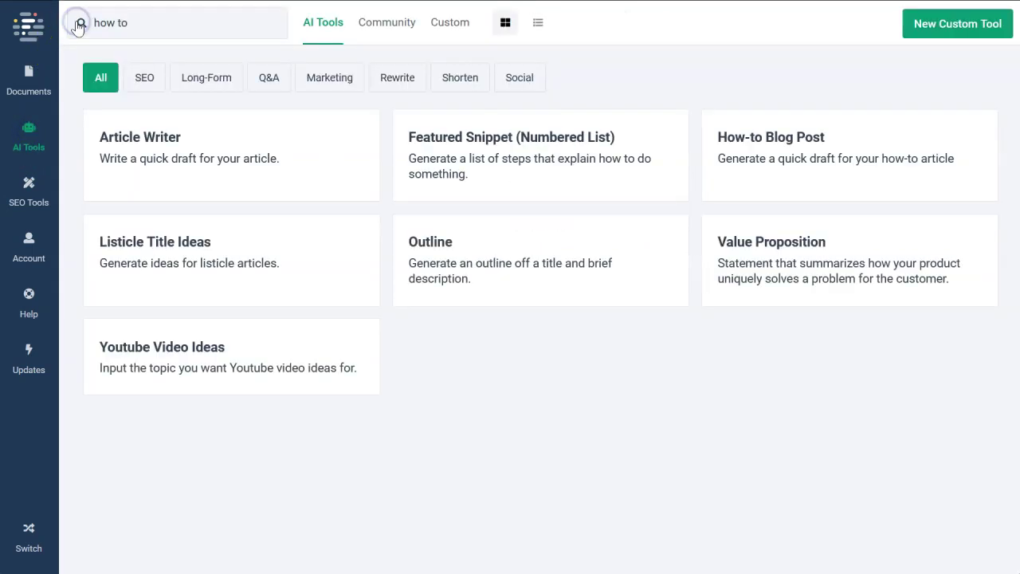
triple_click(215, 28)
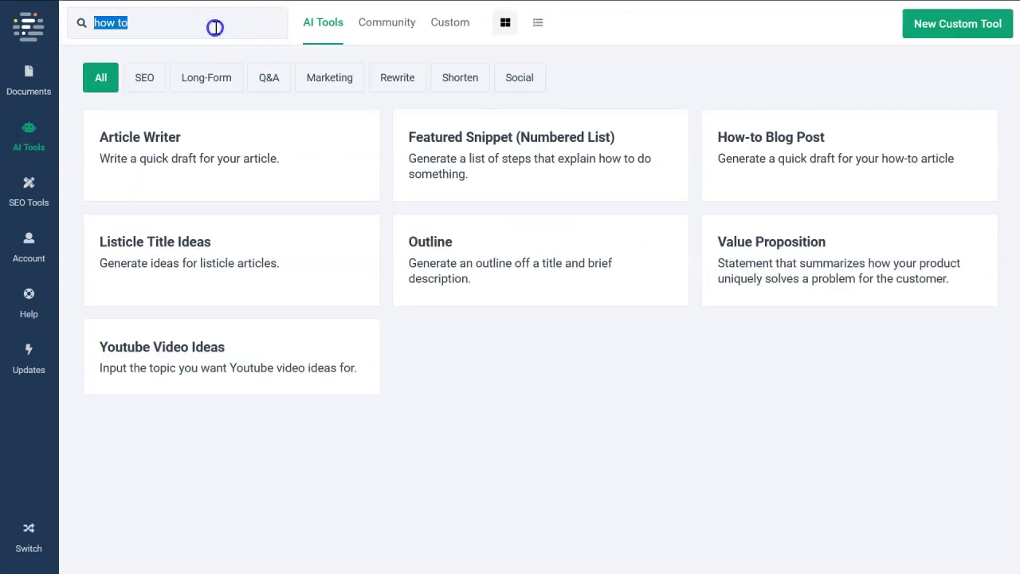
key(BackSpace)
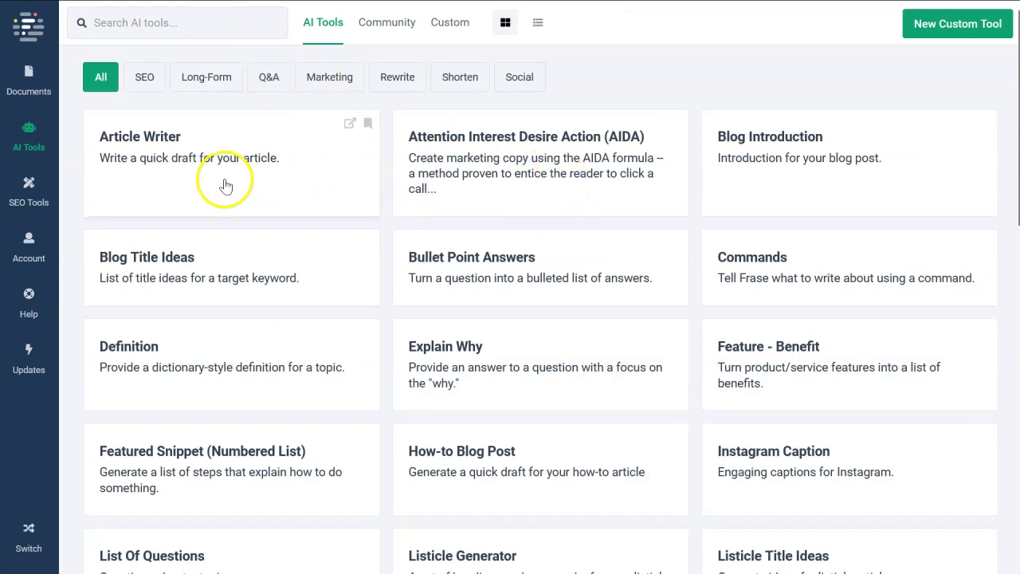
scroll(140, 155, down, 1)
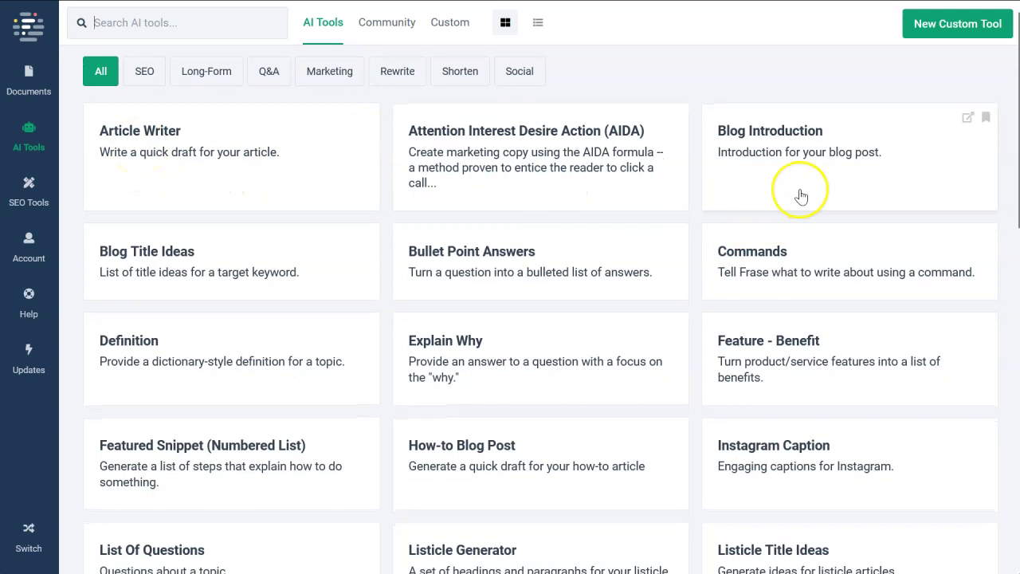
scroll(801, 196, down, 1)
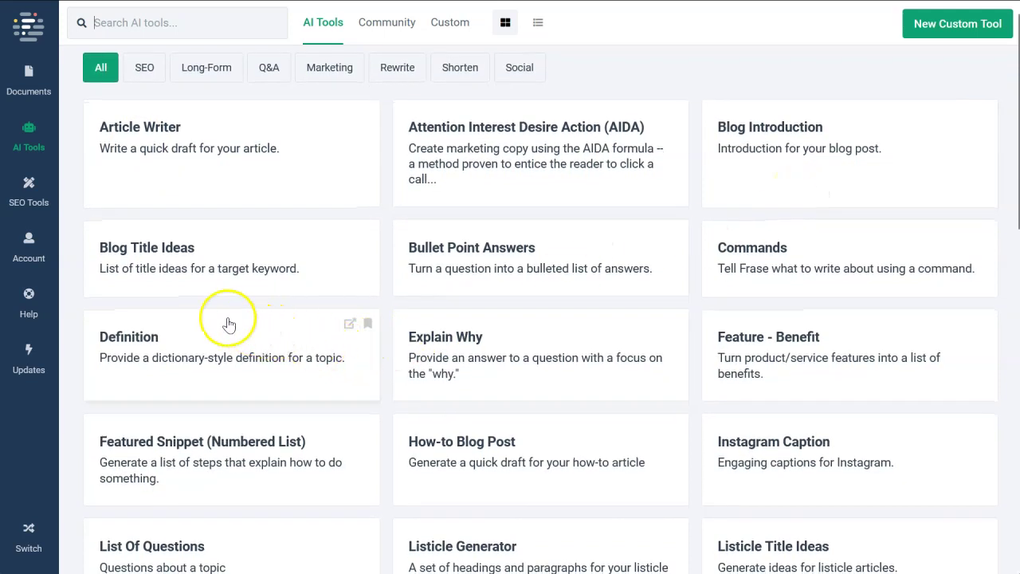
scroll(221, 314, down, 3)
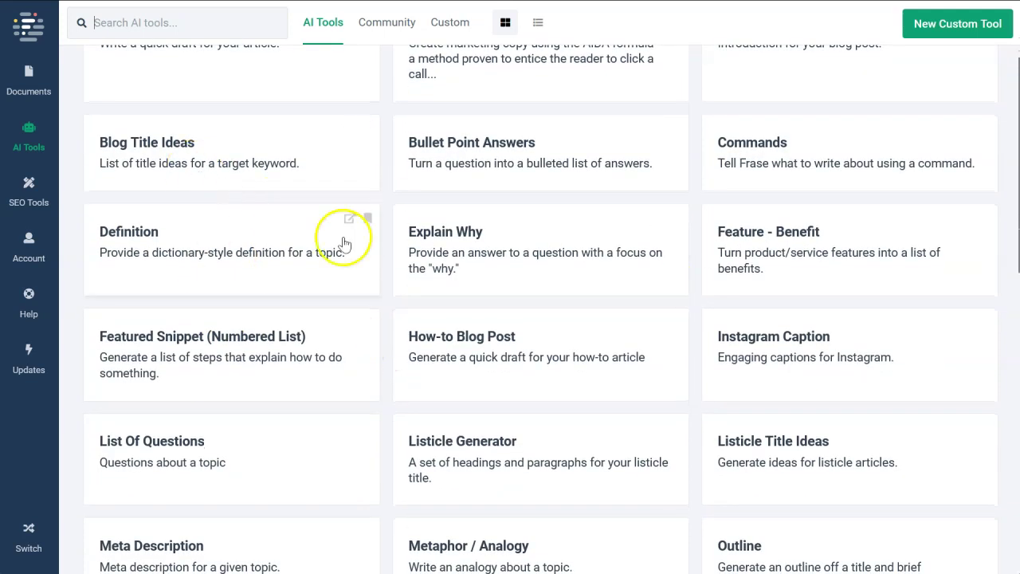
scroll(433, 278, down, 4)
scroll(435, 279, down, 10)
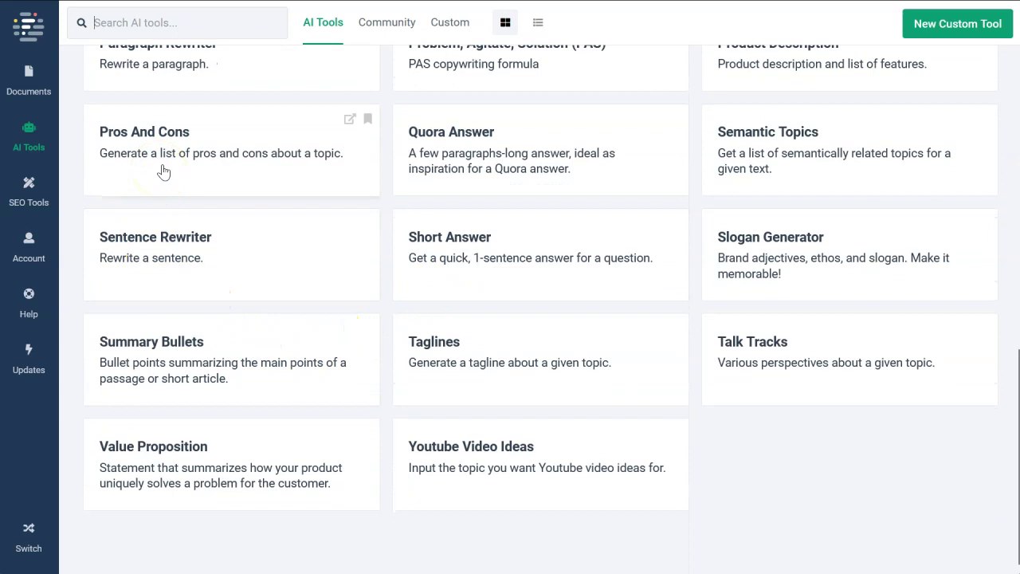
Look back through the AI tool templates, including Metaphor / Analogy, List Of Questions and the other writing tools
scroll(713, 350, up, 7)
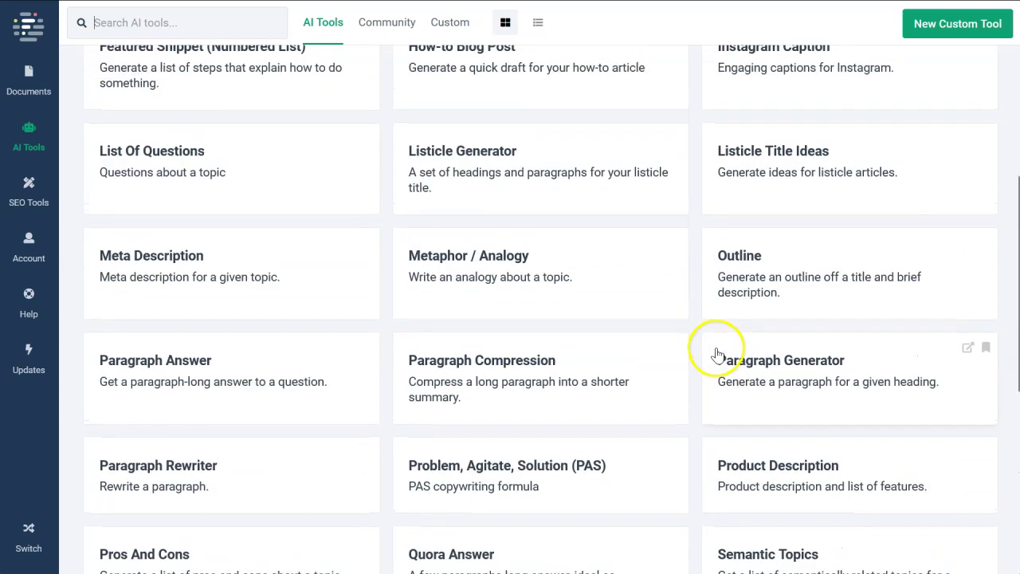
scroll(693, 367, up, 3)
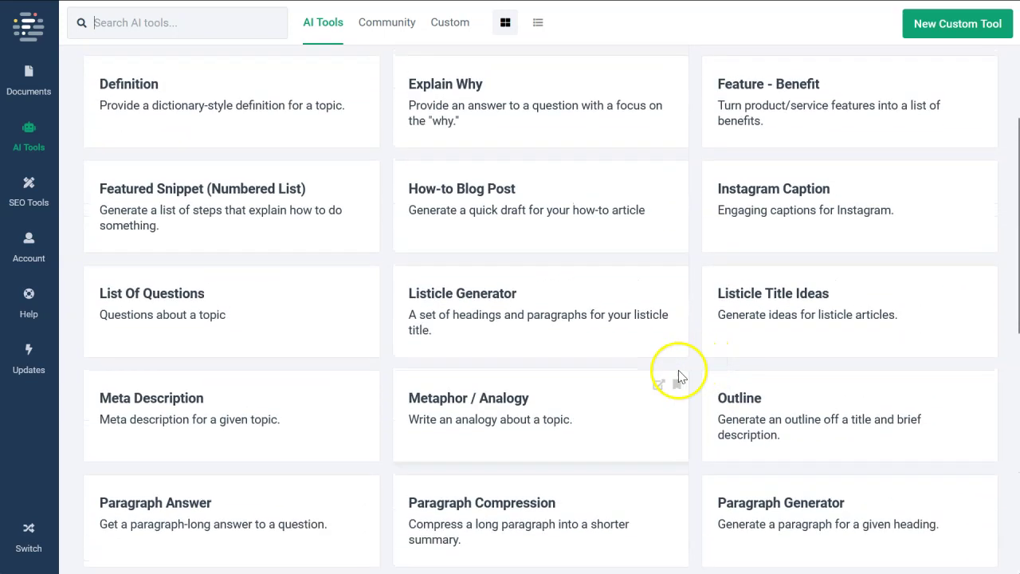
click(490, 425)
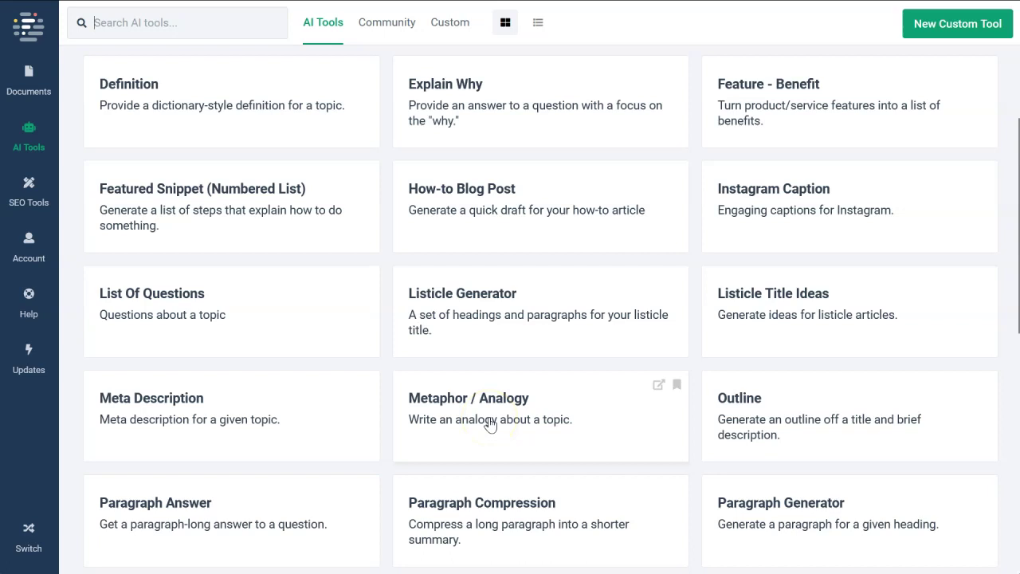
click(489, 423)
click(542, 393)
click(514, 416)
scroll(515, 422, down, 1)
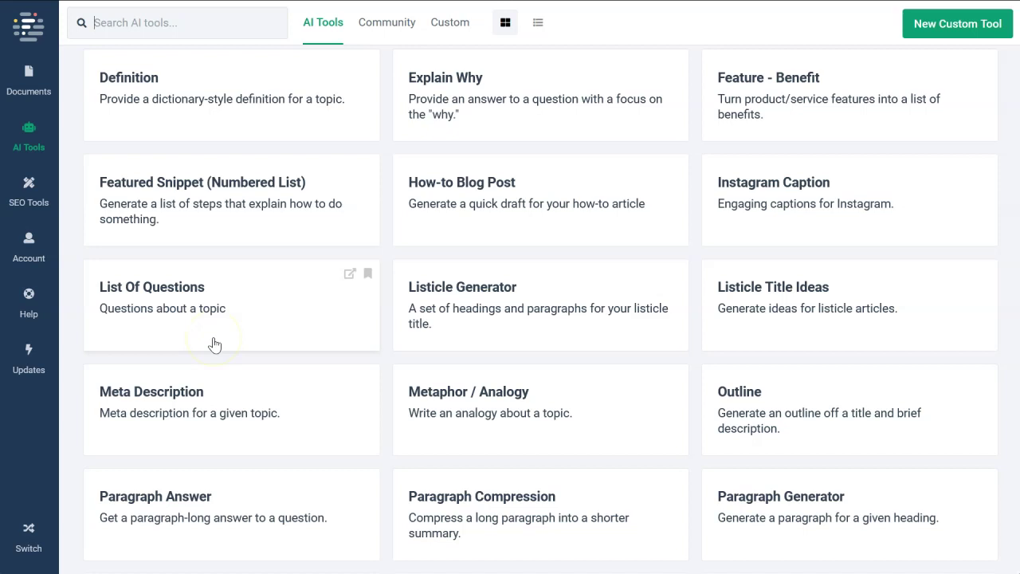
scroll(334, 380, up, 4)
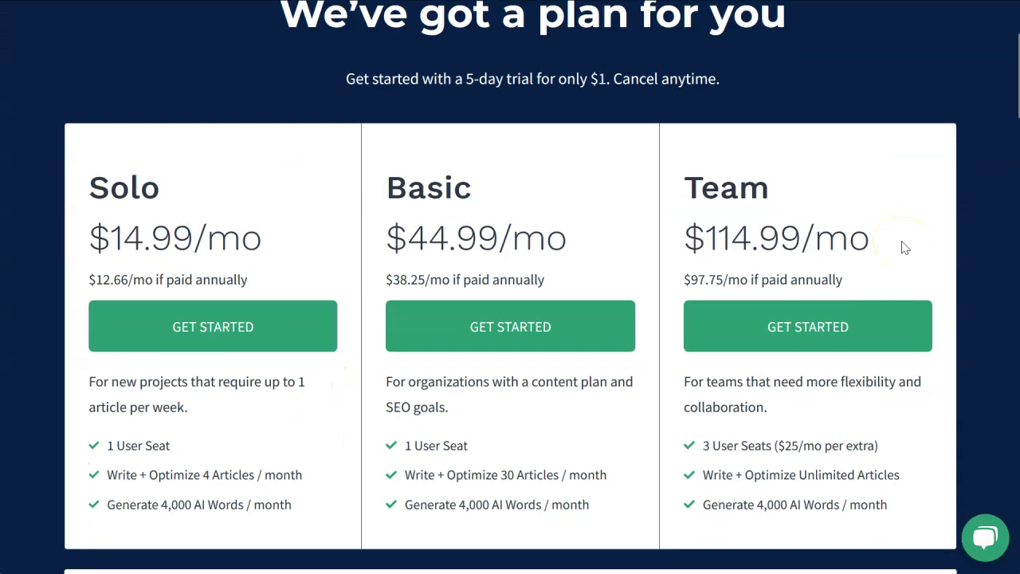
Review the Frase pricing page, comparing the Solo, Basic and Team plans and the Pro Add-On
scroll(905, 247, up, 1)
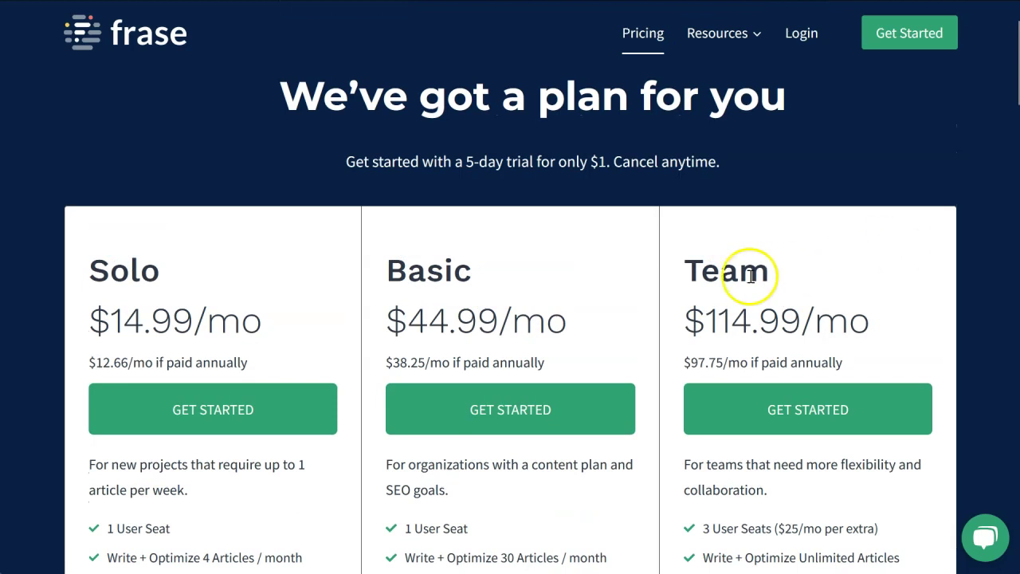
scroll(750, 275, down, 1)
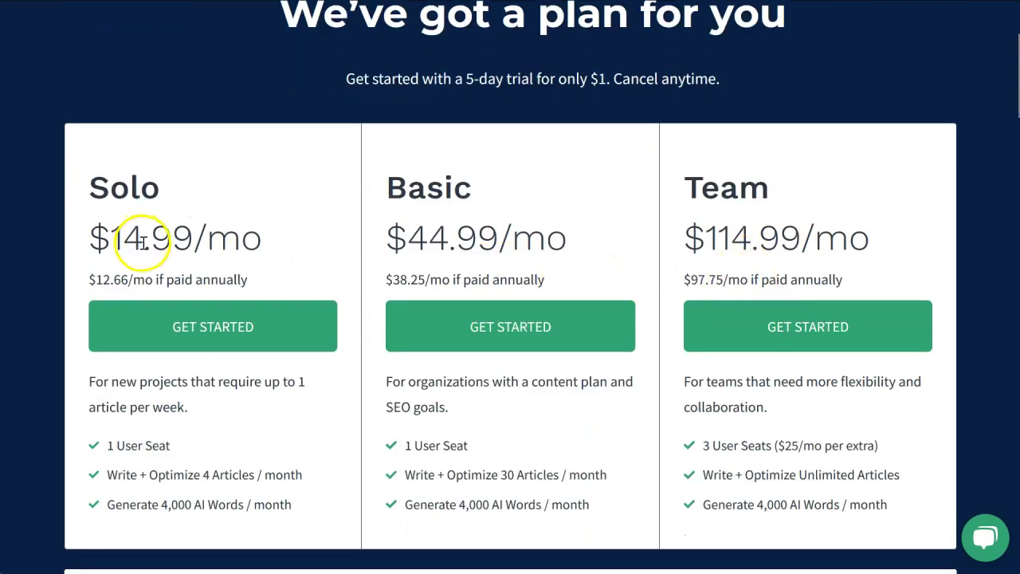
scroll(239, 292, down, 2)
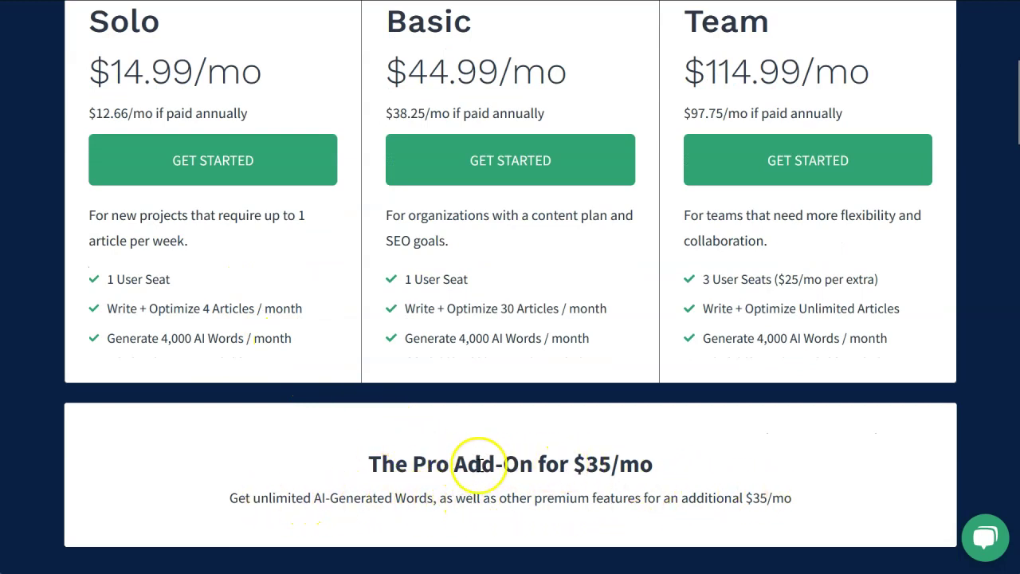
scroll(630, 466, up, 1)
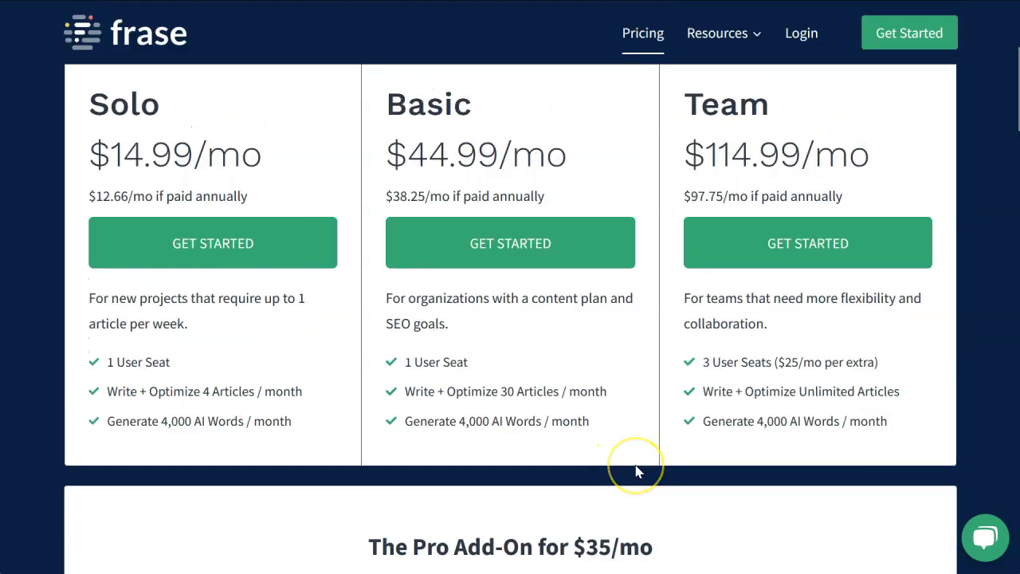
scroll(637, 471, up, 1)
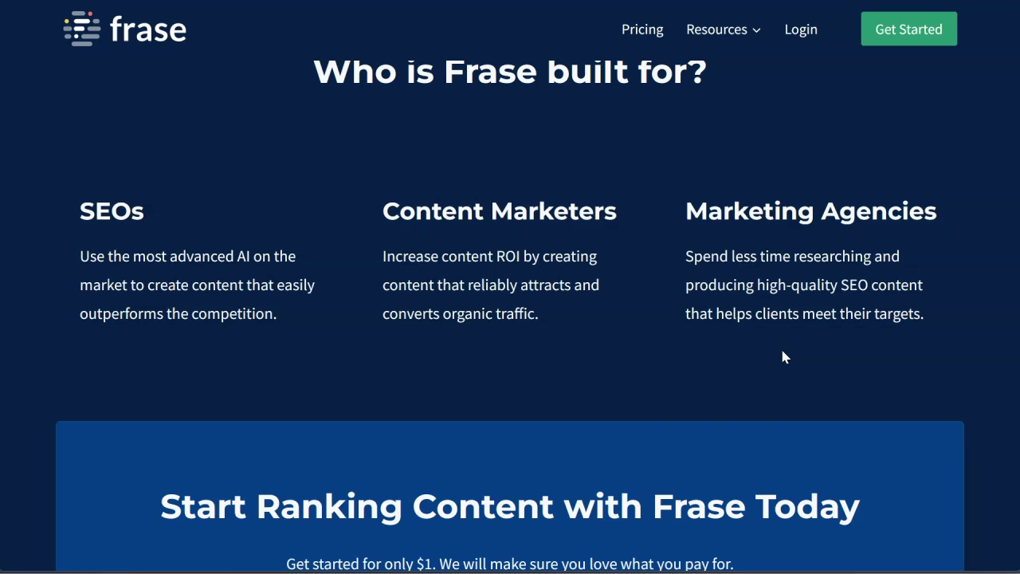
click(743, 351)
click(934, 501)
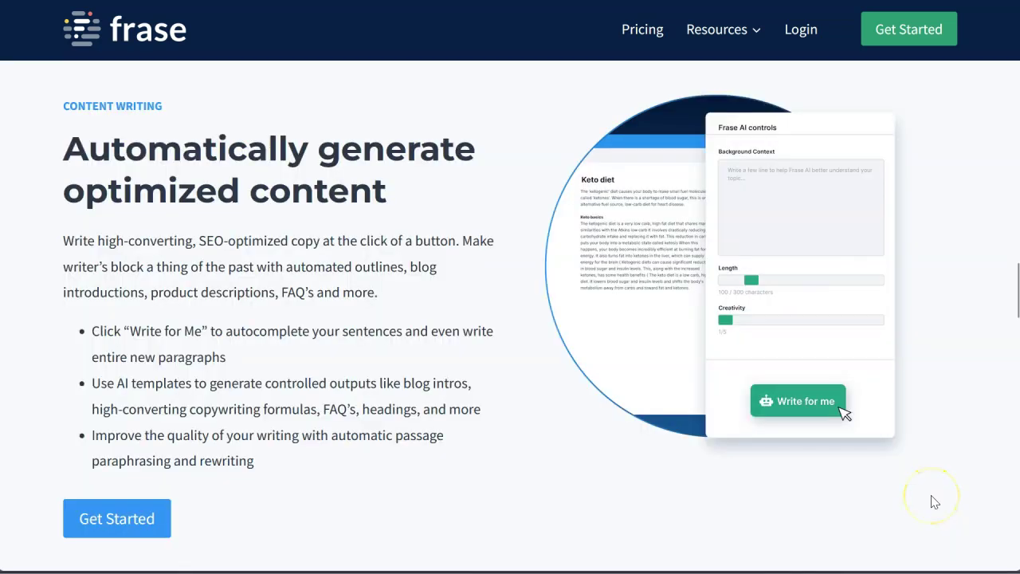